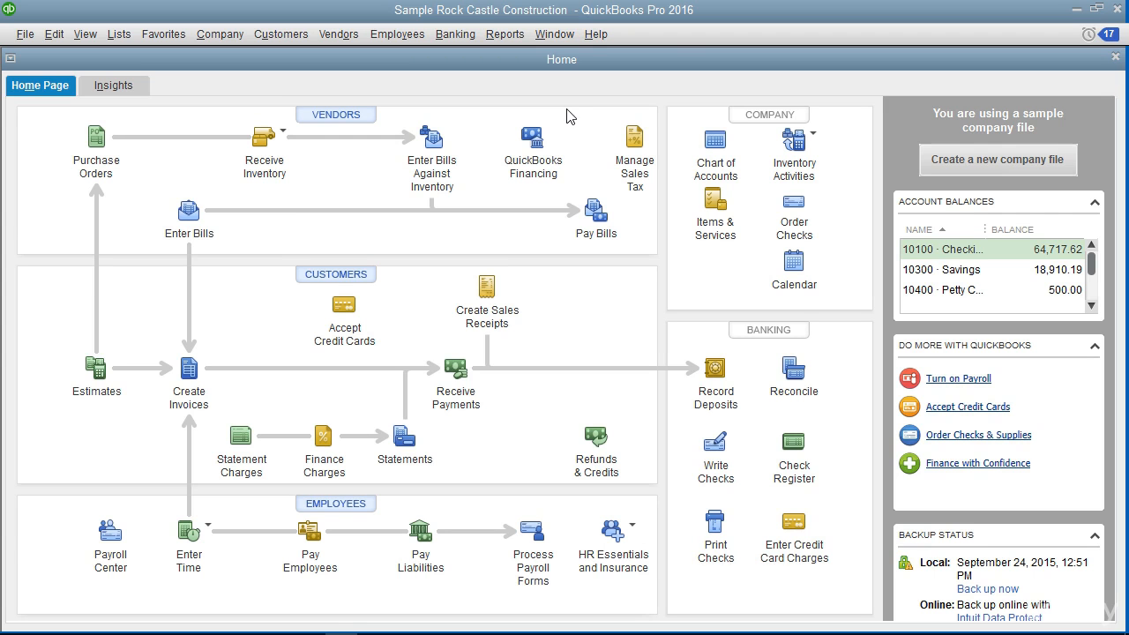
Step: Open the Open Invoices report, look at its customization options, and close both without changes
left_click(517, 37)
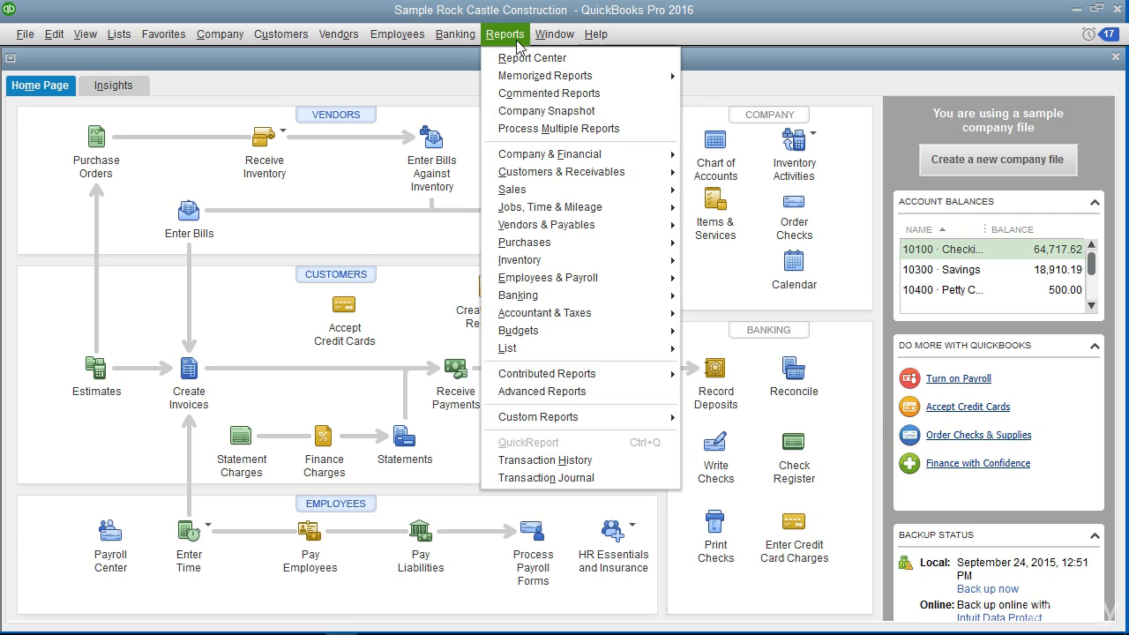
mouse_move(582, 173)
left_click(713, 240)
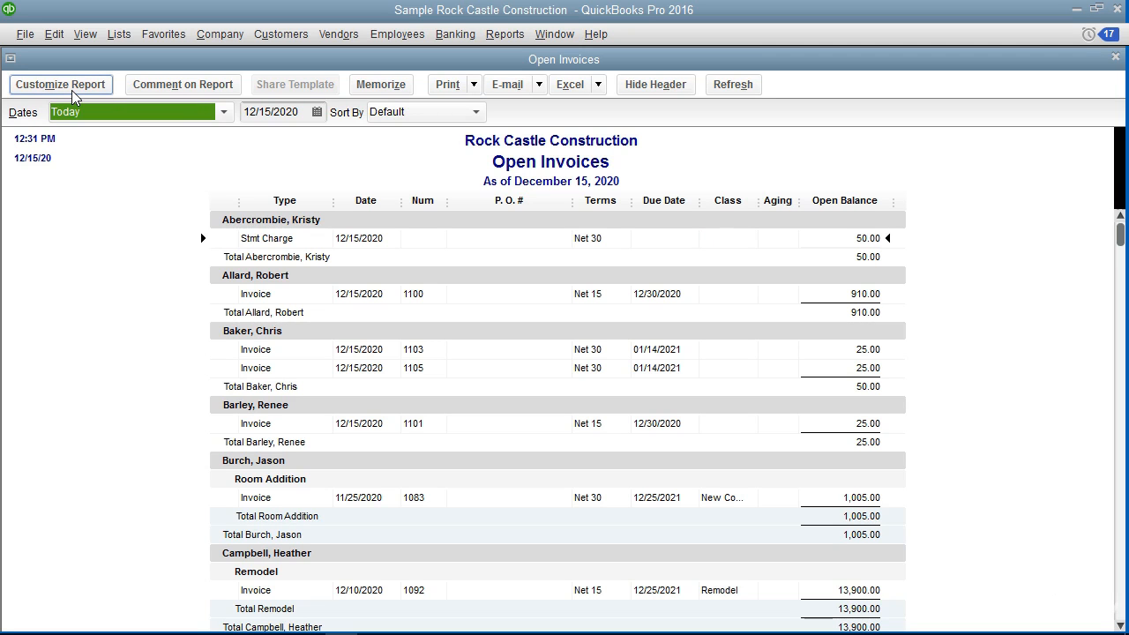
left_click(72, 90)
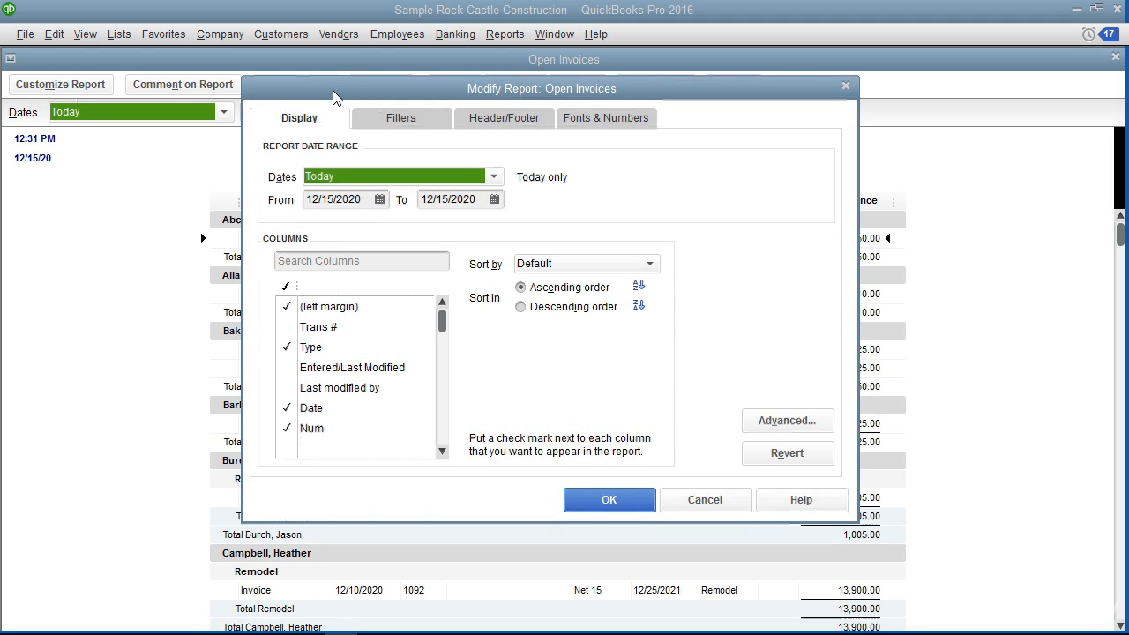
left_click(701, 499)
left_click(1115, 57)
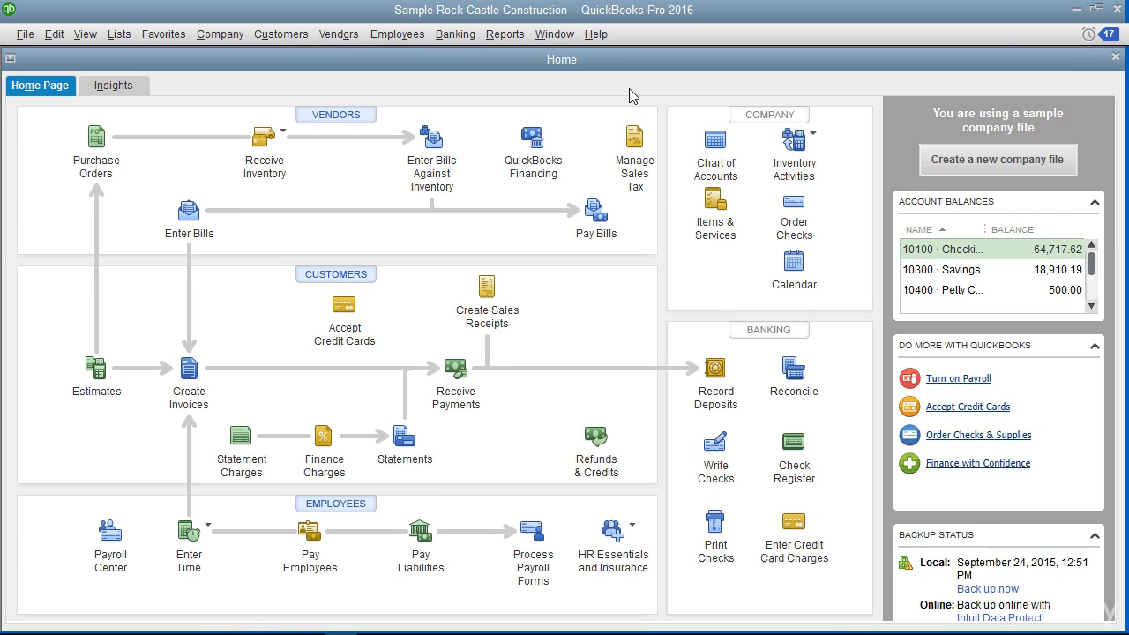
Step: Open a new custom summary report with its modification settings
left_click(506, 34)
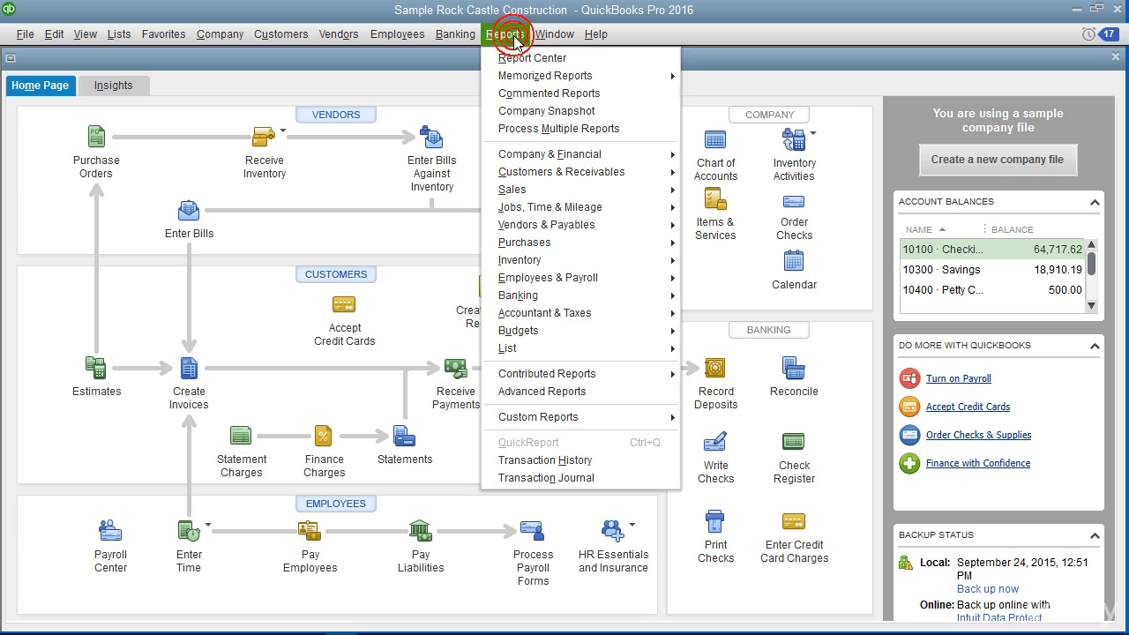
mouse_move(556, 423)
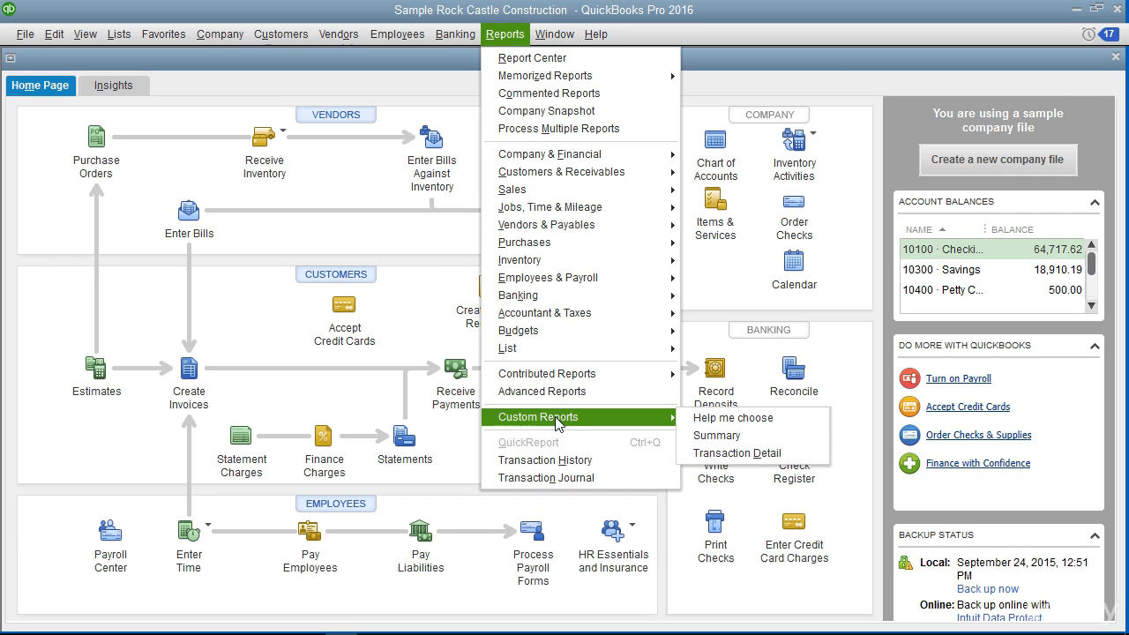
left_click(747, 443)
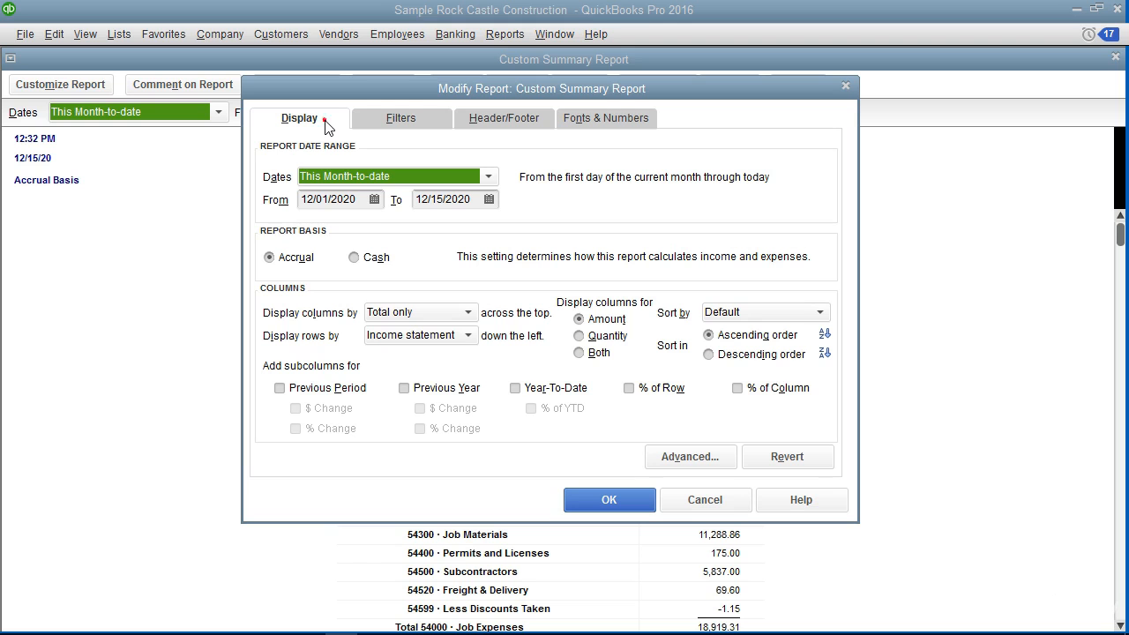
Step: Examine the custom summary report's filter, header and footer, font and number, and display settings
left_click(386, 124)
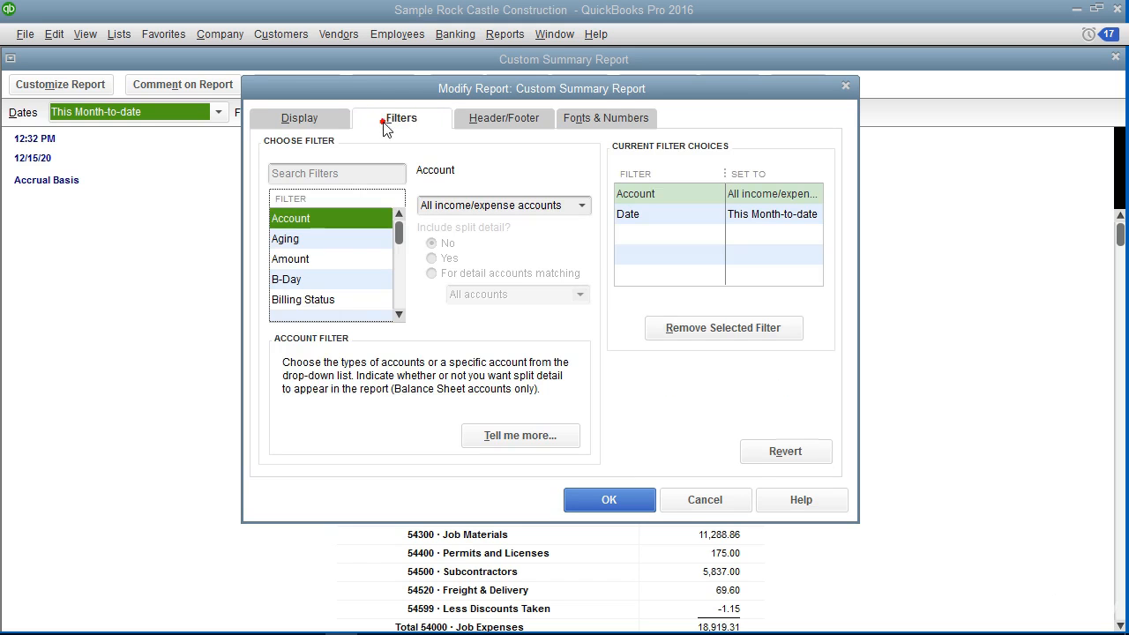
left_click(505, 123)
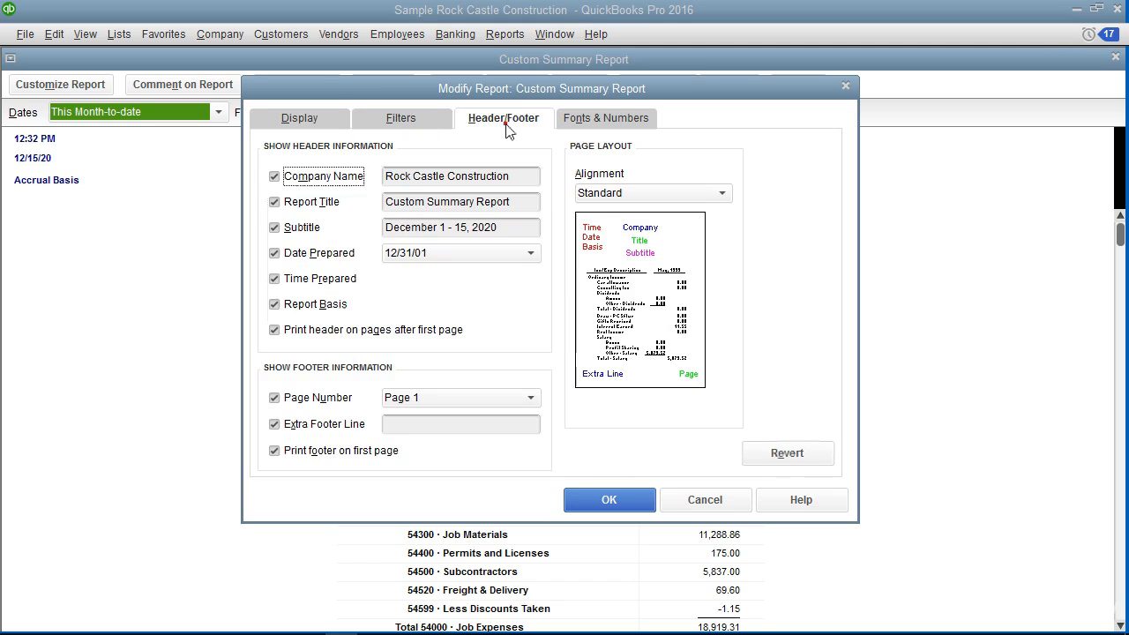
left_click(594, 123)
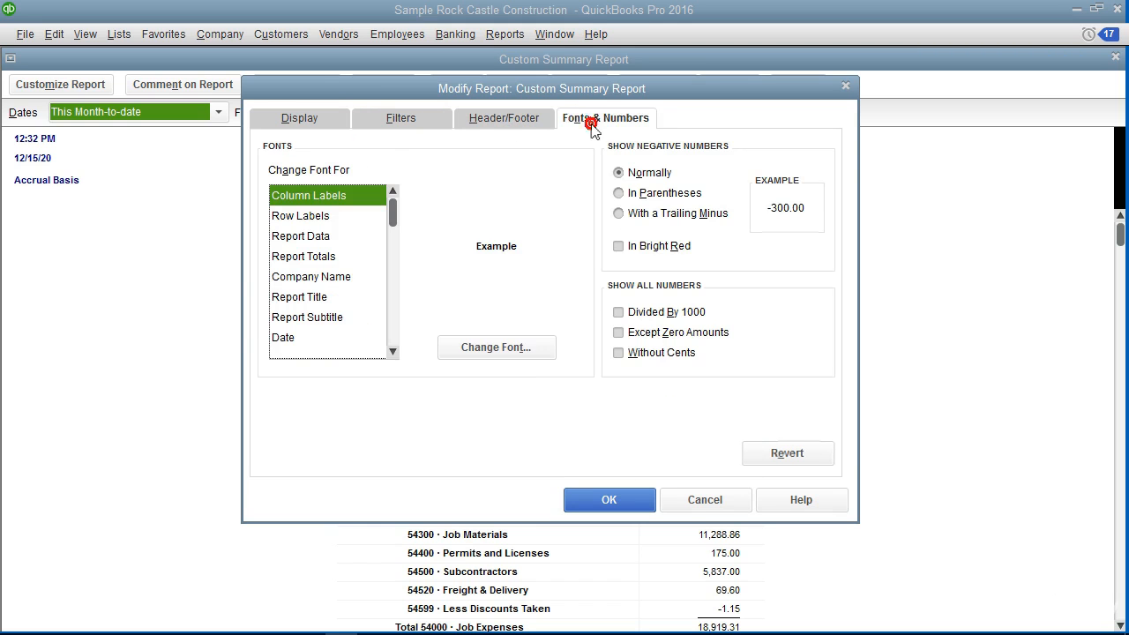
left_click(300, 122)
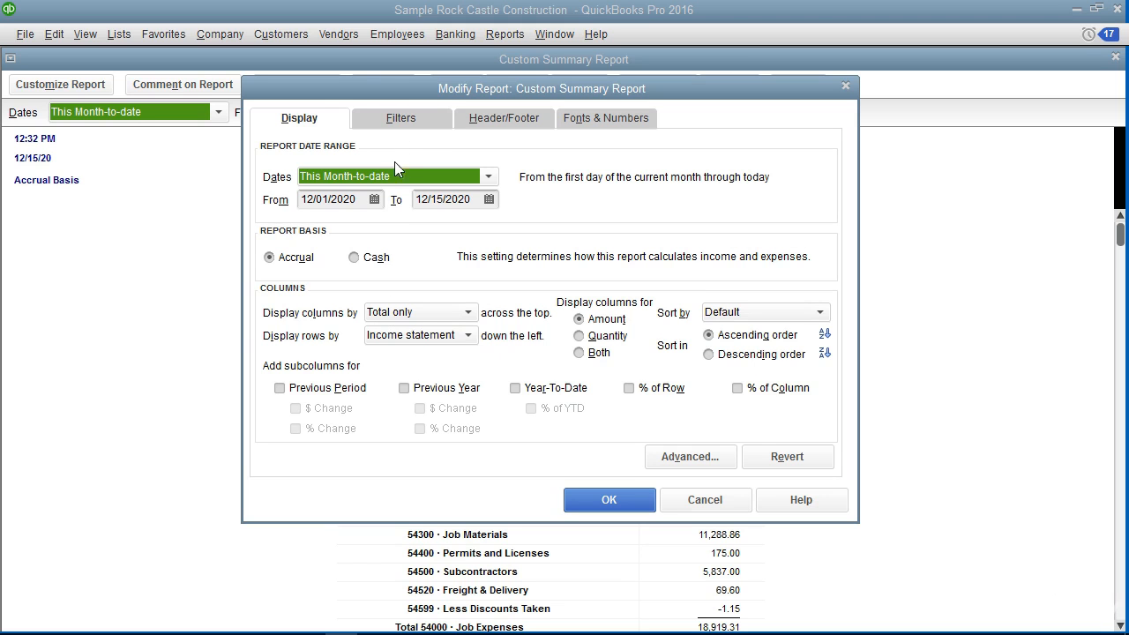
left_click(401, 120)
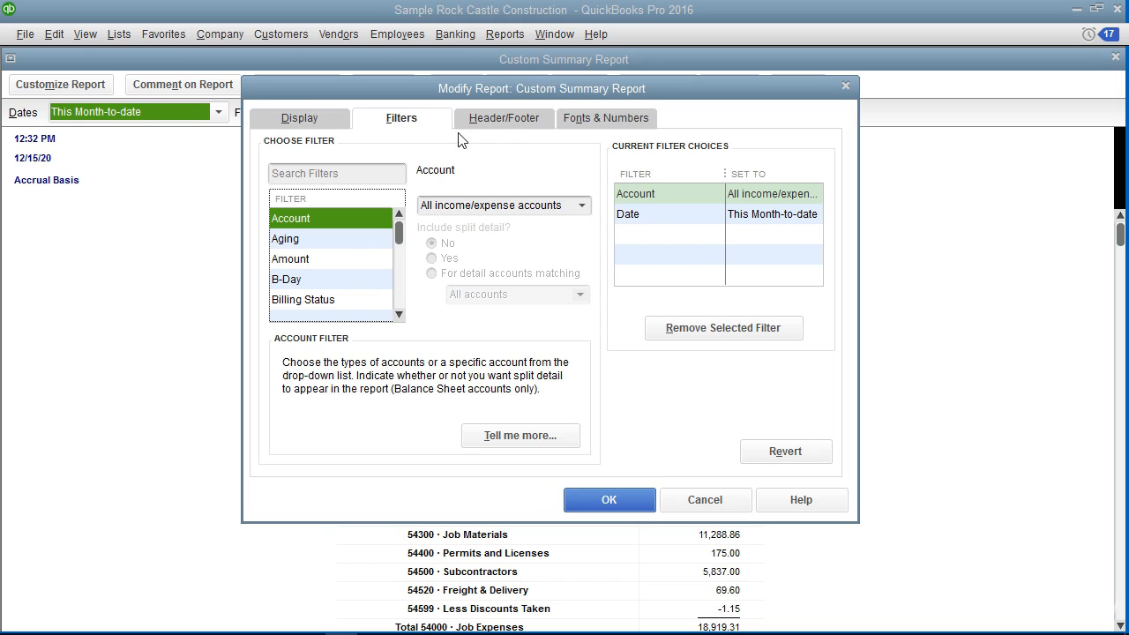
left_click(511, 124)
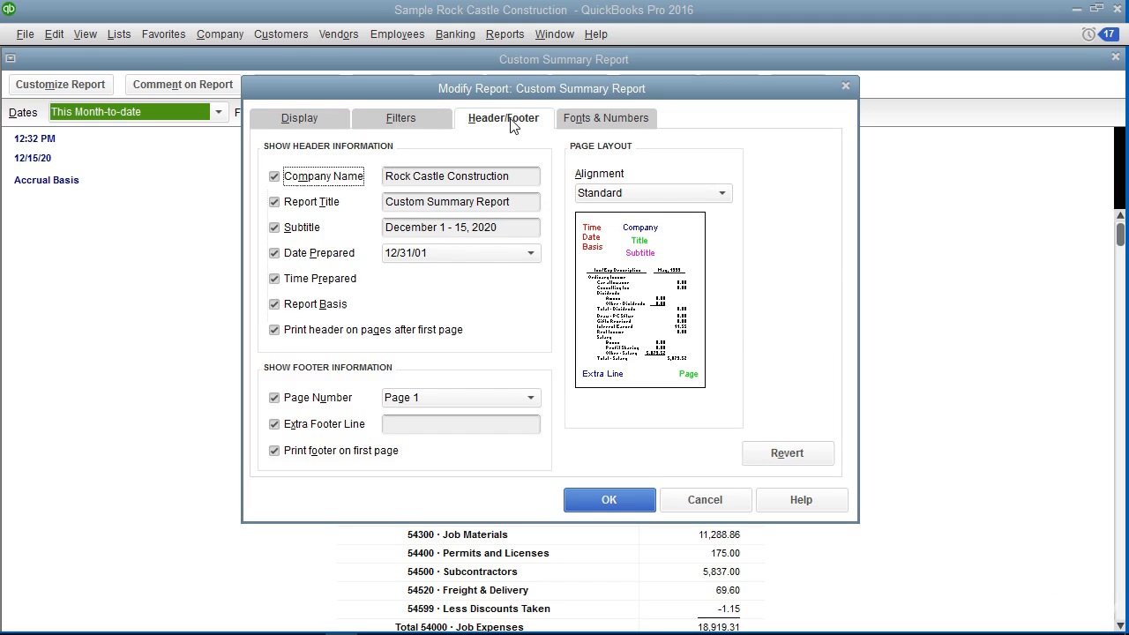
left_click(617, 126)
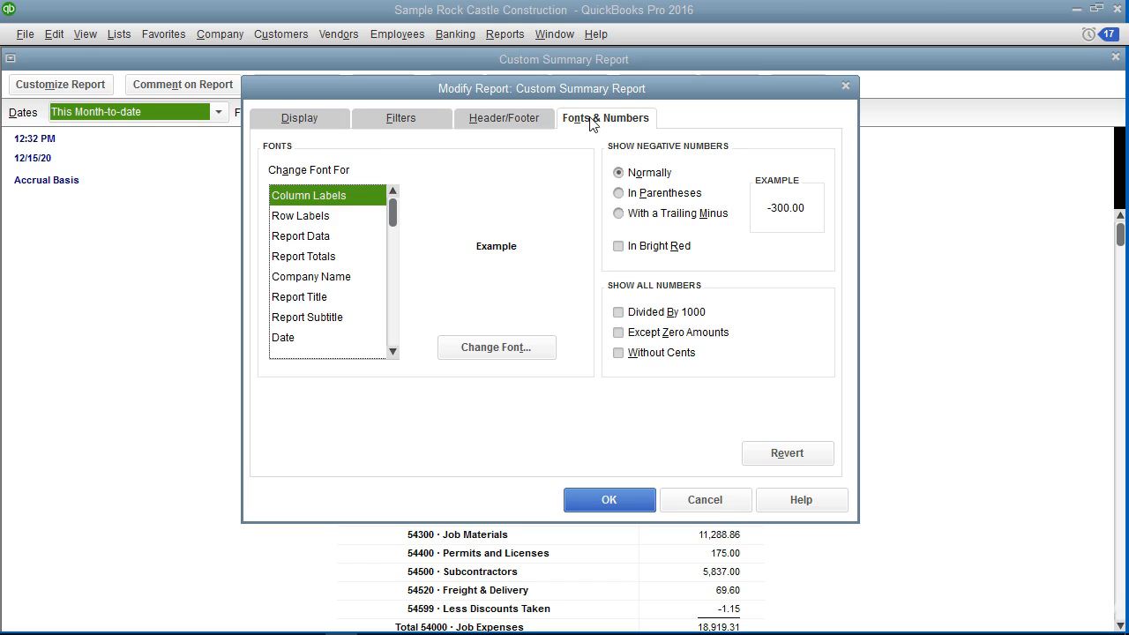
left_click(335, 123)
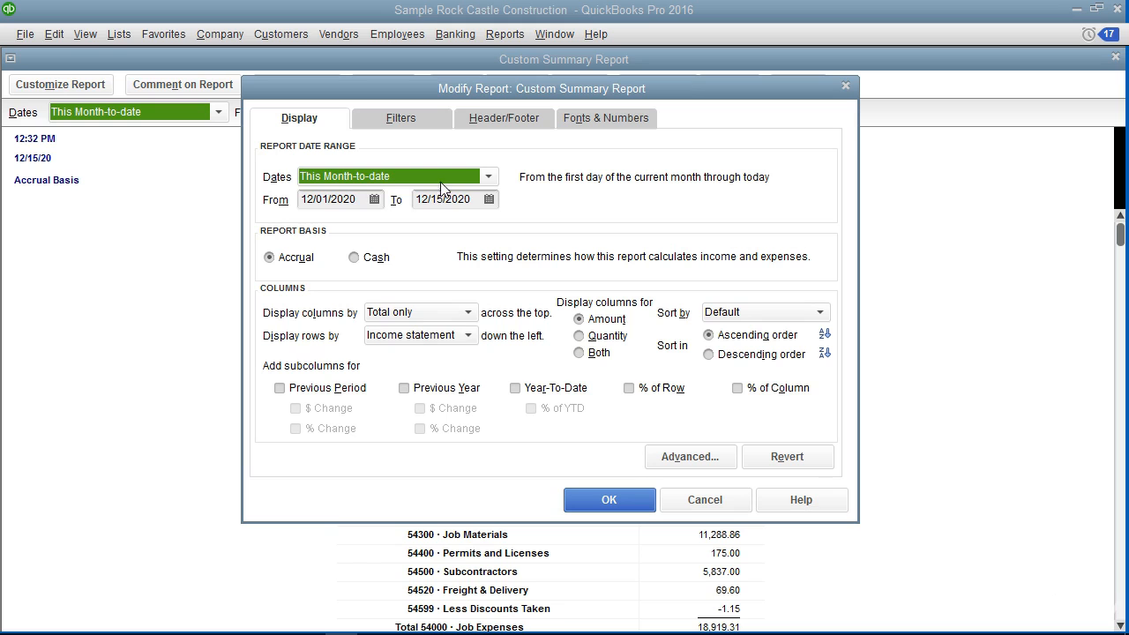
Step: Review the summary report's preset date ranges, end-date calendar and report basis, and close the report without changes
left_click(488, 177)
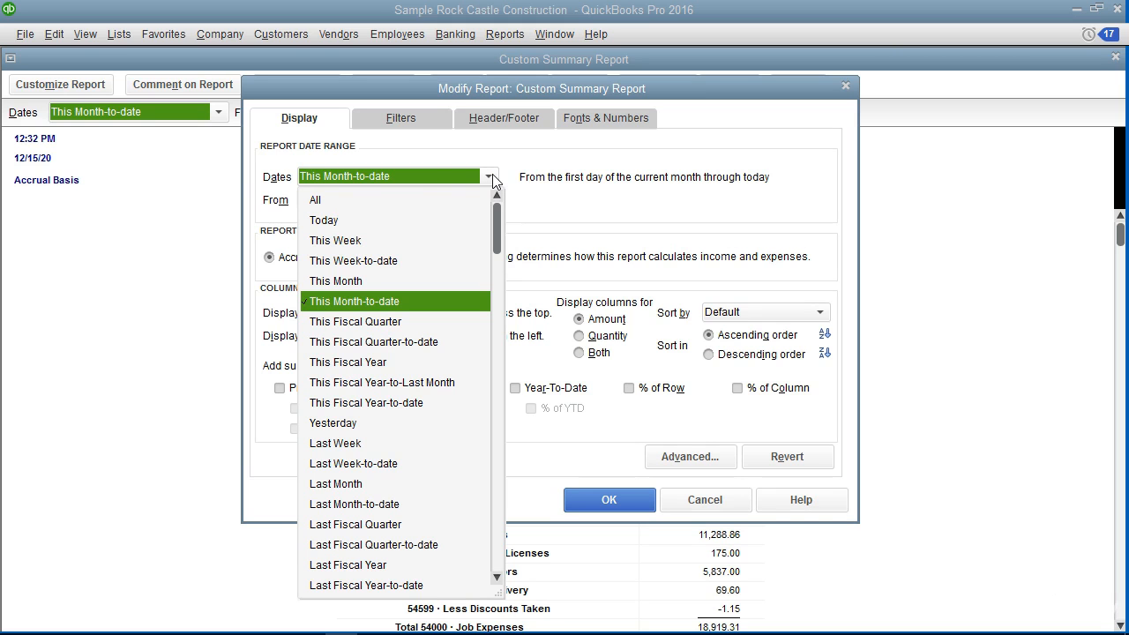
left_click(490, 177)
left_click(377, 200)
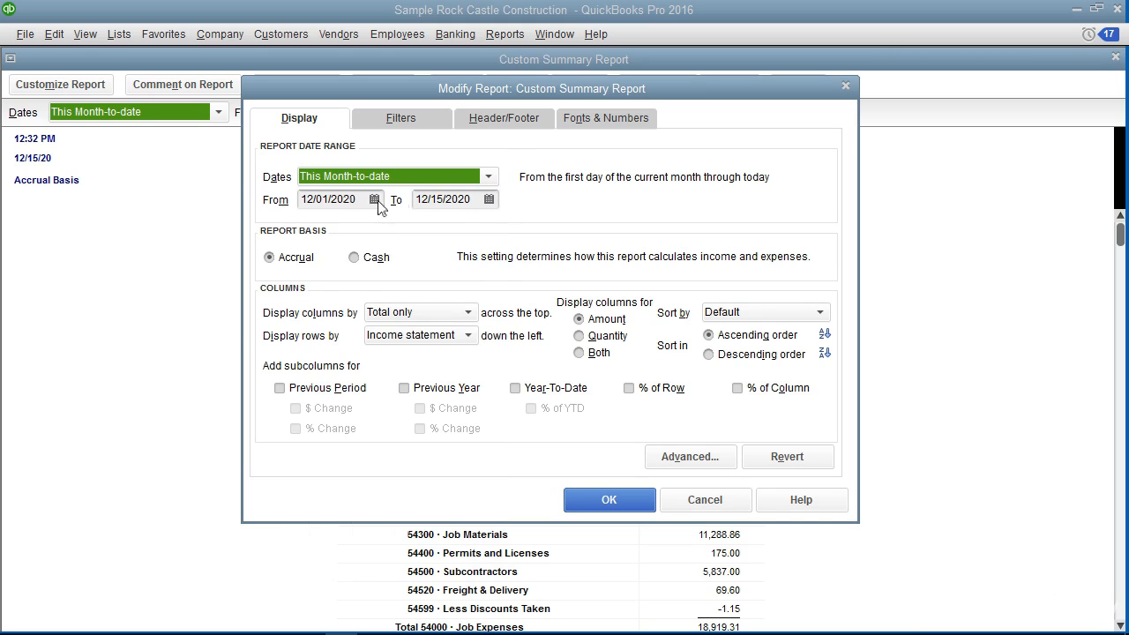
left_click(489, 200)
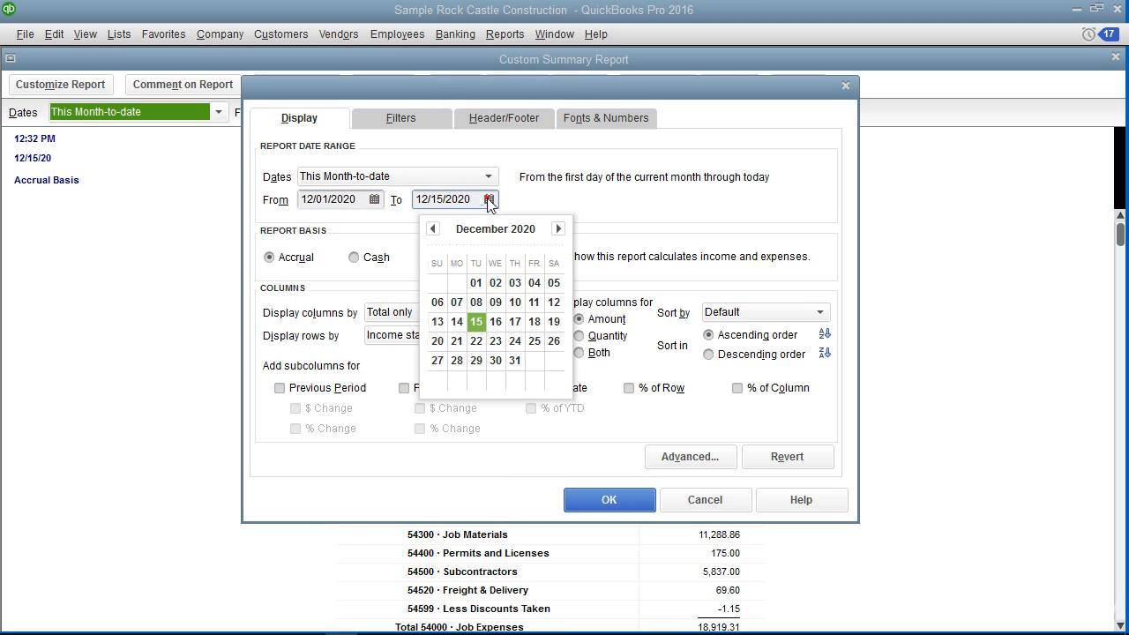
left_click(697, 220)
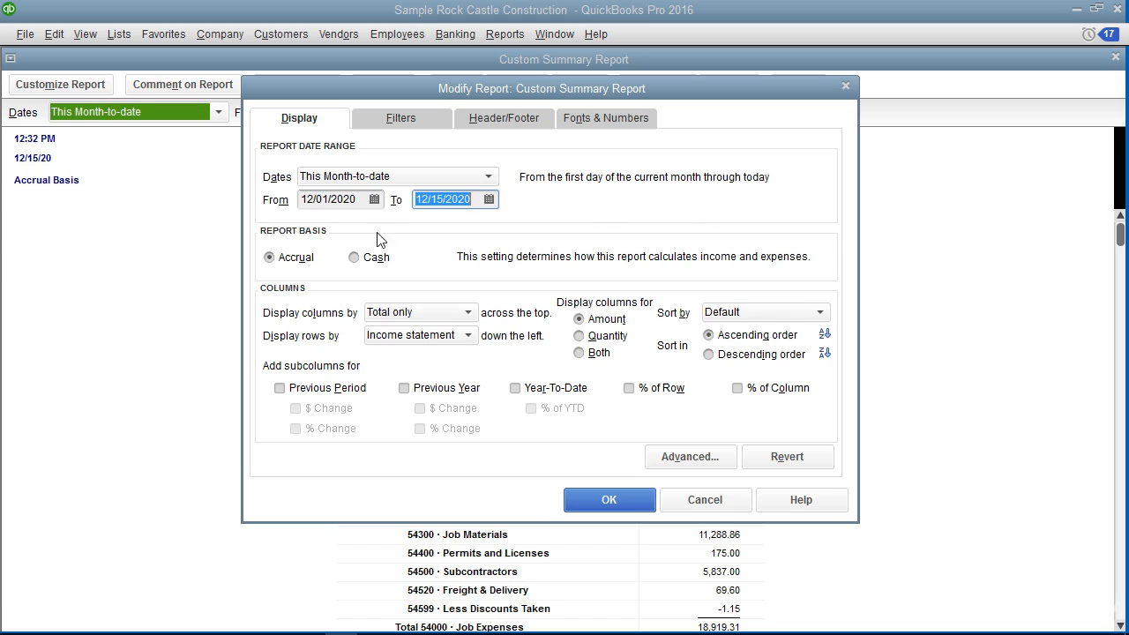
left_click(291, 258)
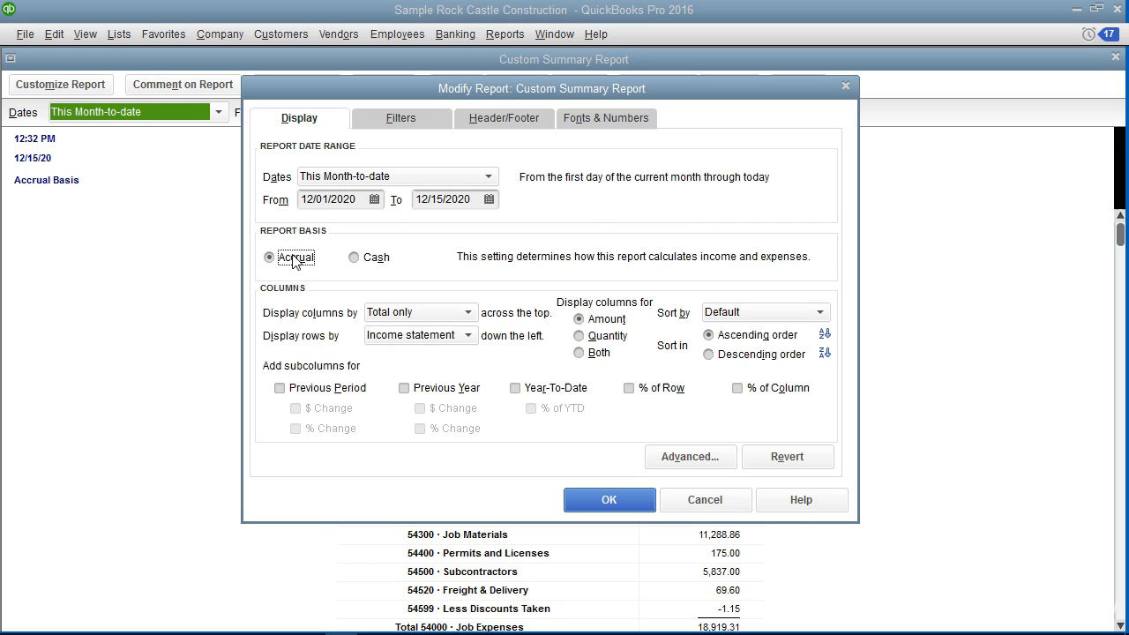
left_click(845, 85)
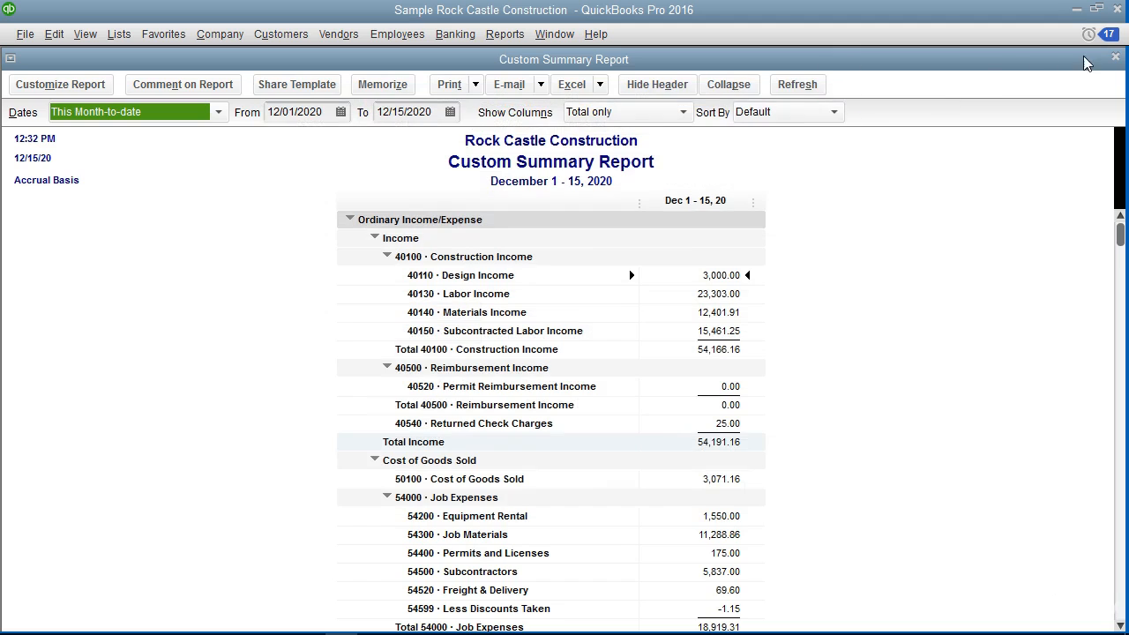
left_click(1116, 56)
Step: Create a custom transaction detail report and bring up its modification settings
left_click(505, 33)
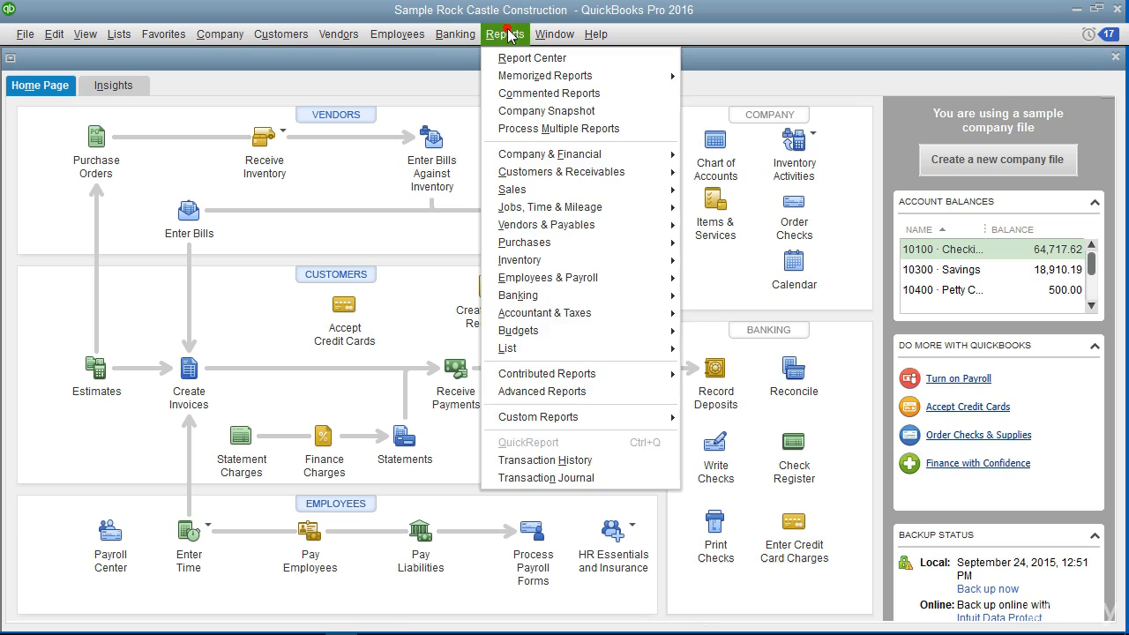
mouse_move(618, 417)
left_click(719, 454)
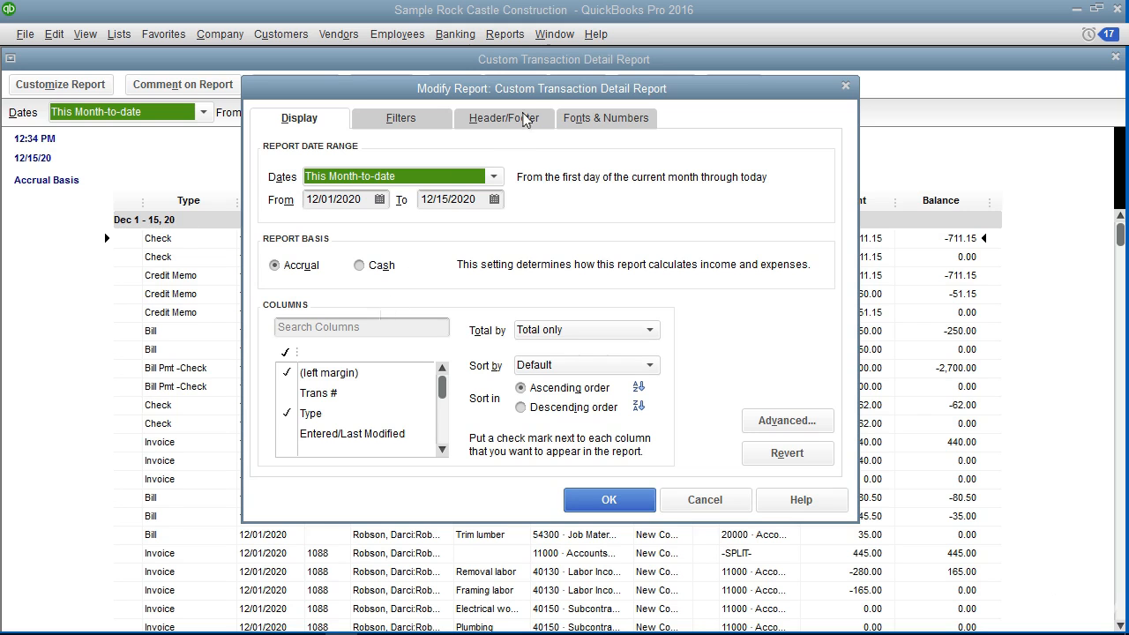
left_click(535, 95)
Step: Add the Trans # and Source Name columns to the transaction detail report, leaving Name Address out
left_click(286, 393)
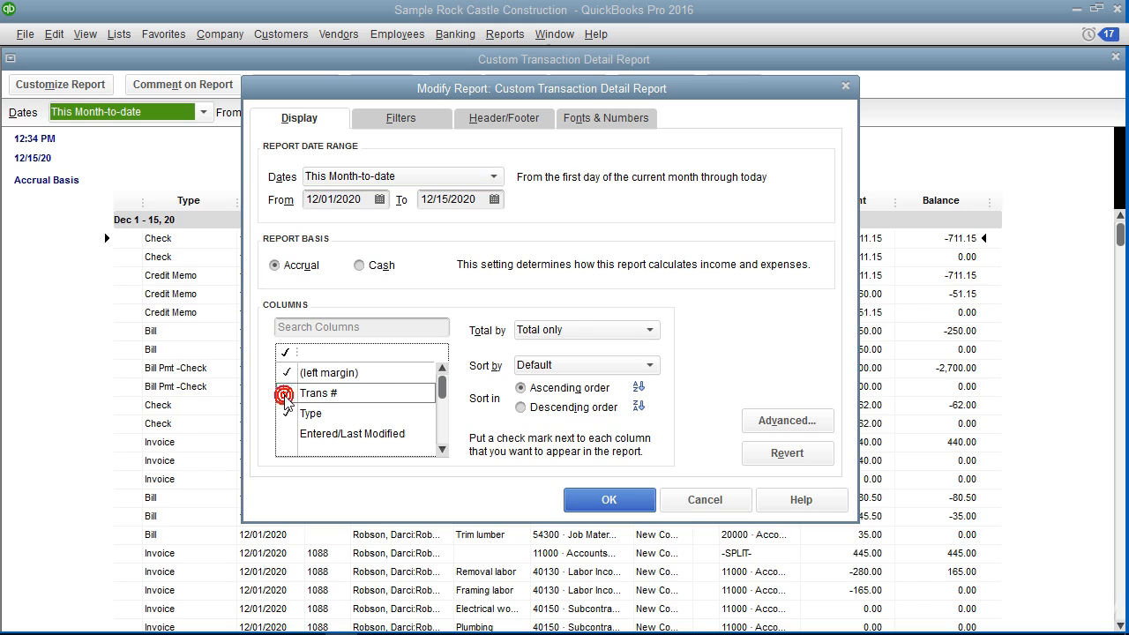
scroll(309, 412, "down", 1)
scroll(309, 412, "down", 1)
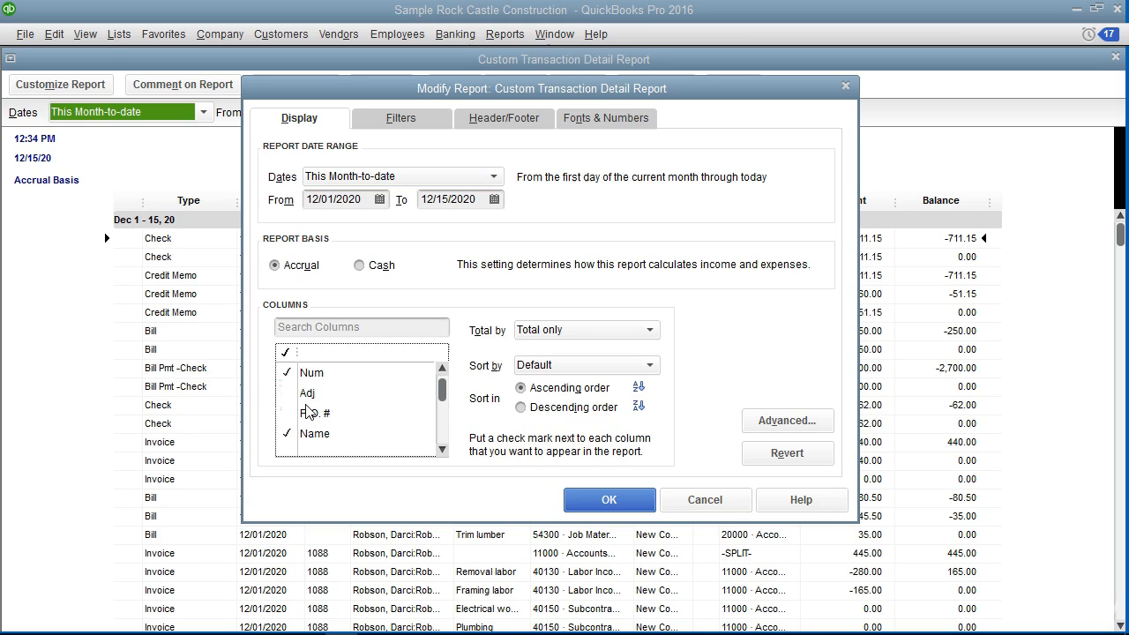
scroll(309, 411, "down", 1)
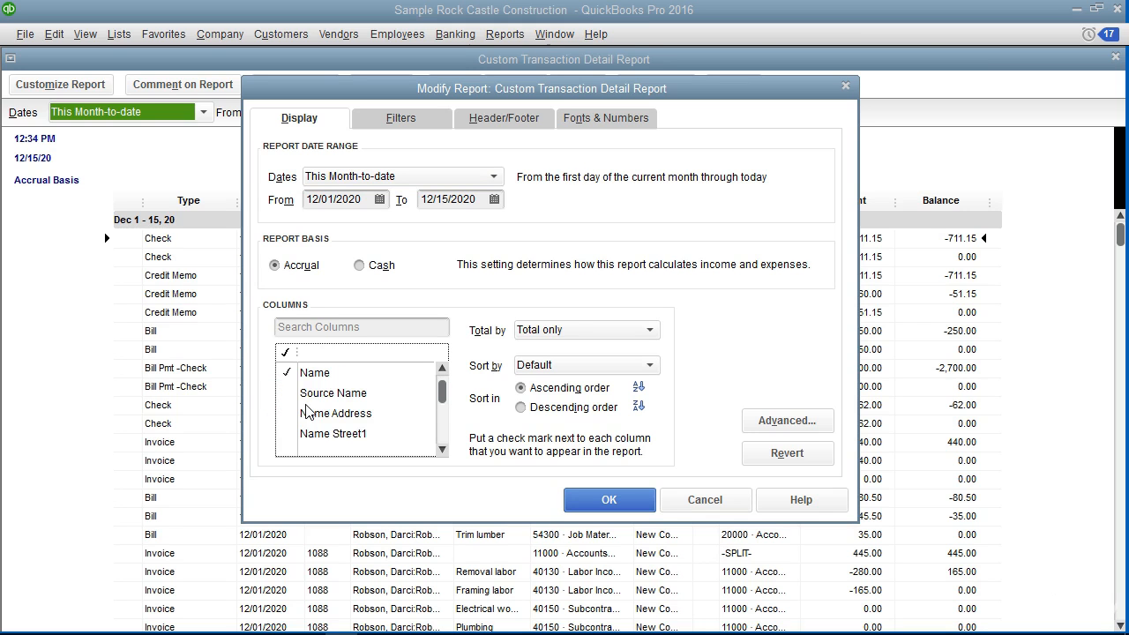
left_click(287, 393)
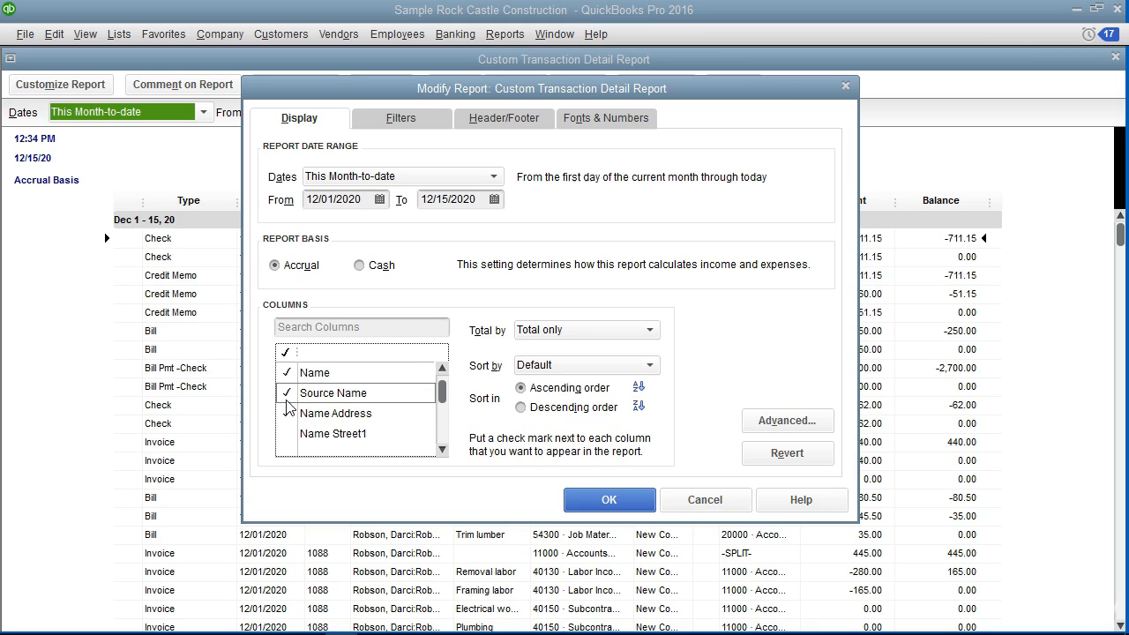
left_click(285, 420)
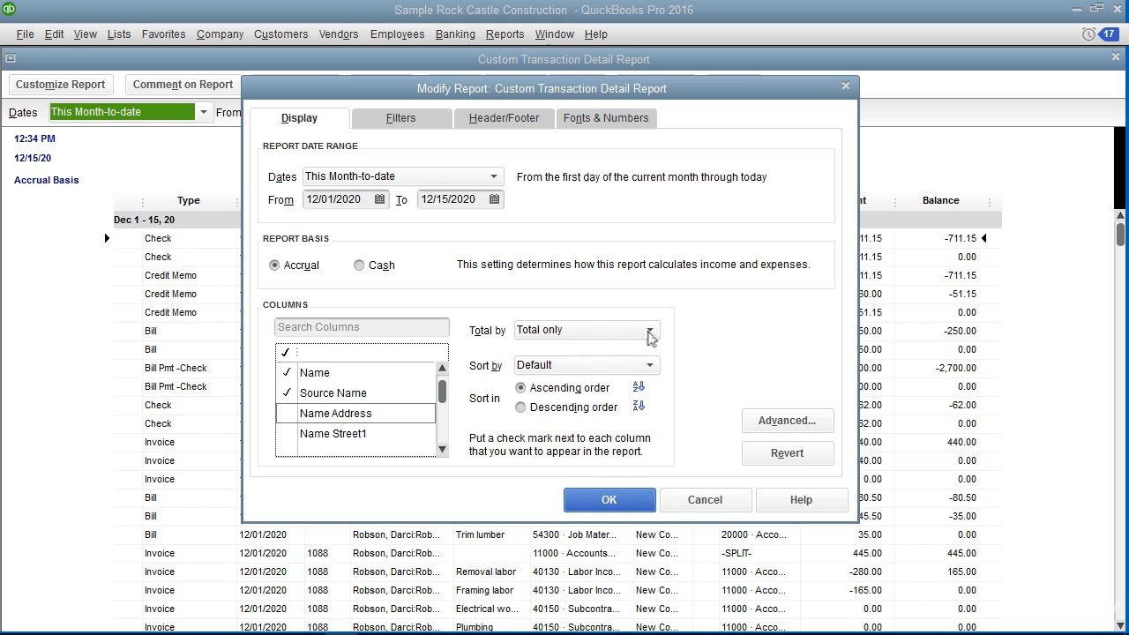
Step: Examine the available total-by and sort-by choices for the transaction detail report
left_click(649, 334)
left_click(650, 334)
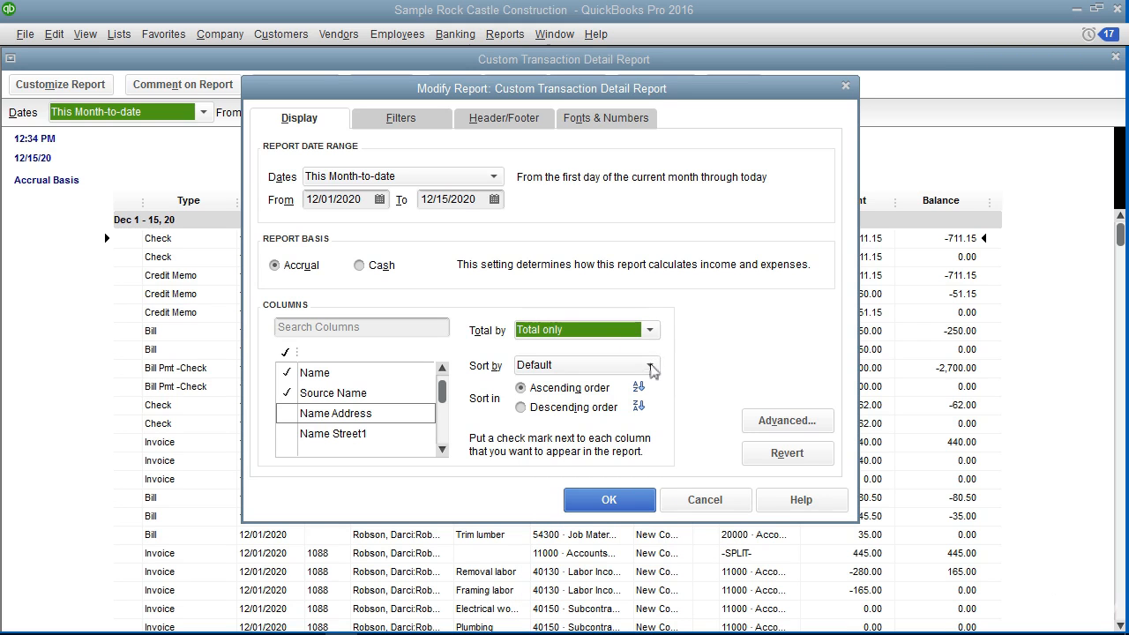
left_click(650, 367)
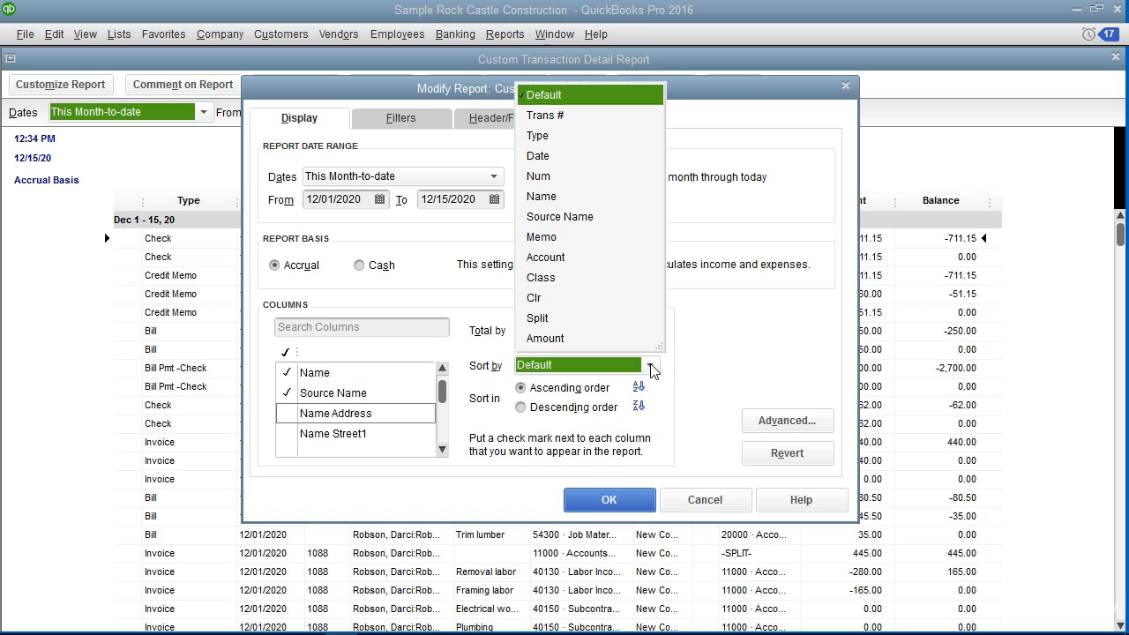
left_click(650, 367)
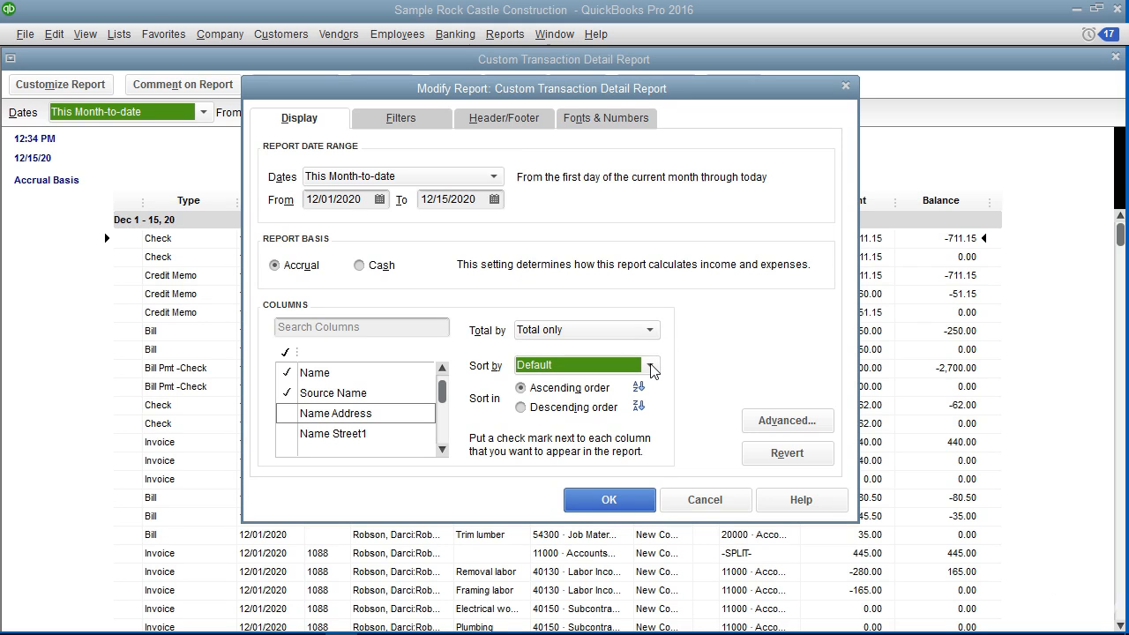
Step: Try sorting the transaction detail report in descending order, and return it to ascending order
left_click(524, 391)
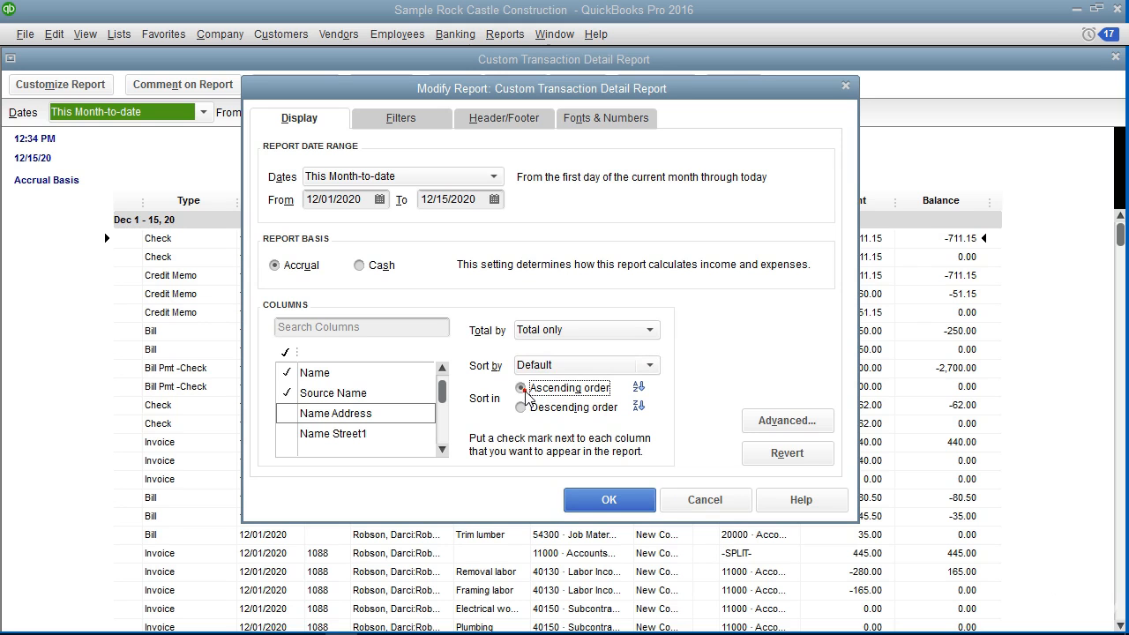
left_click(525, 409)
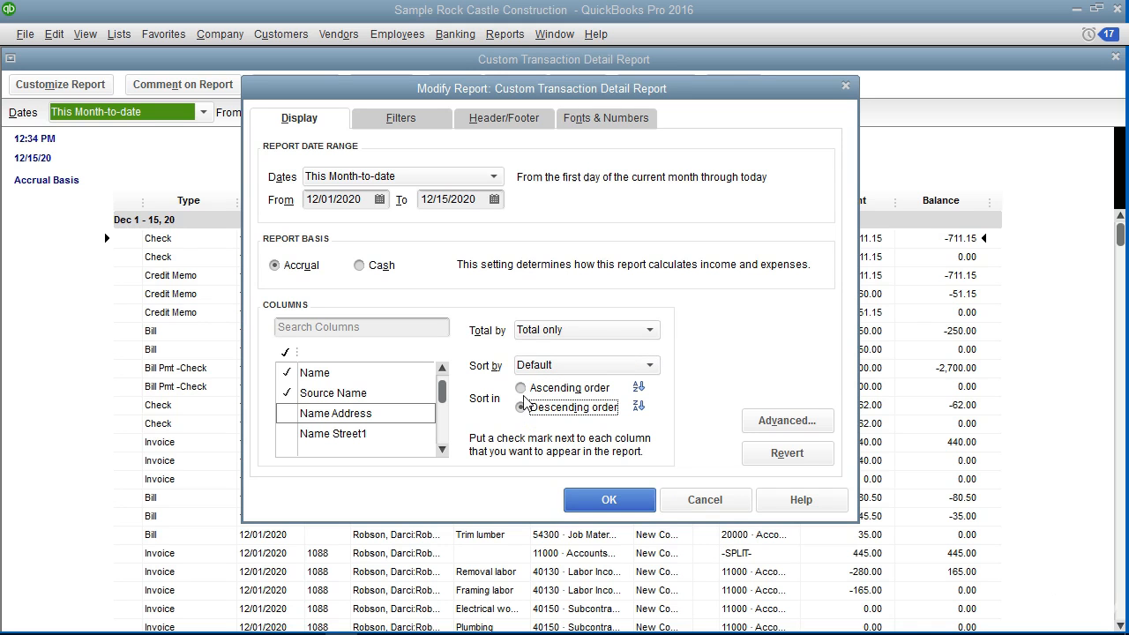
left_click(523, 389)
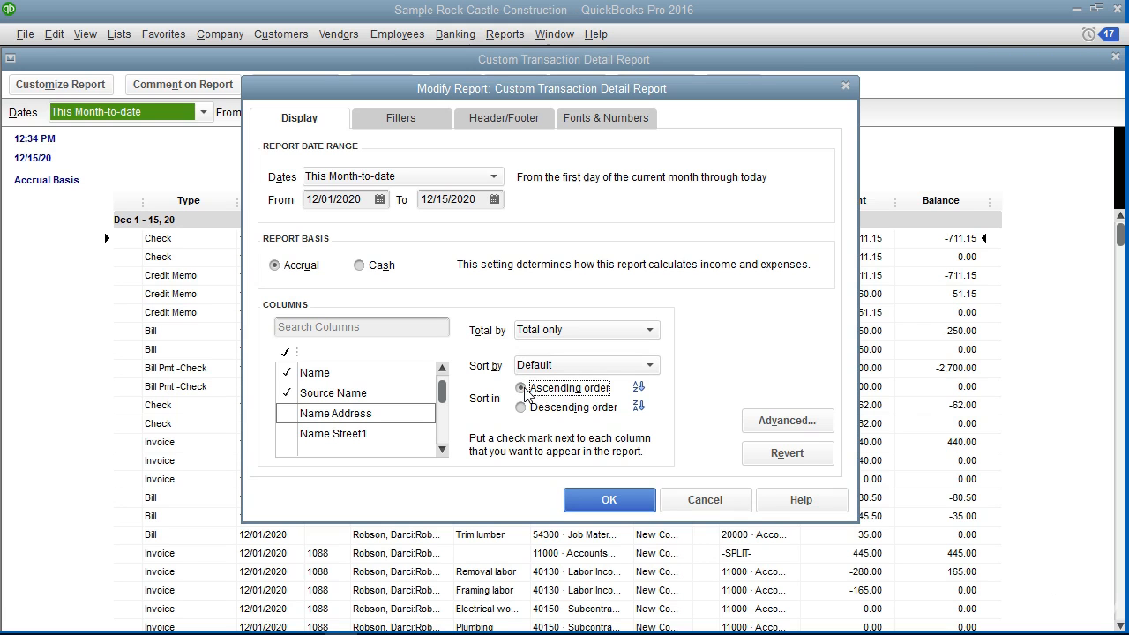
Step: Review the transaction detail report's advanced inclusion and open balance/aging options, then discard the modifications and close the report
left_click(766, 422)
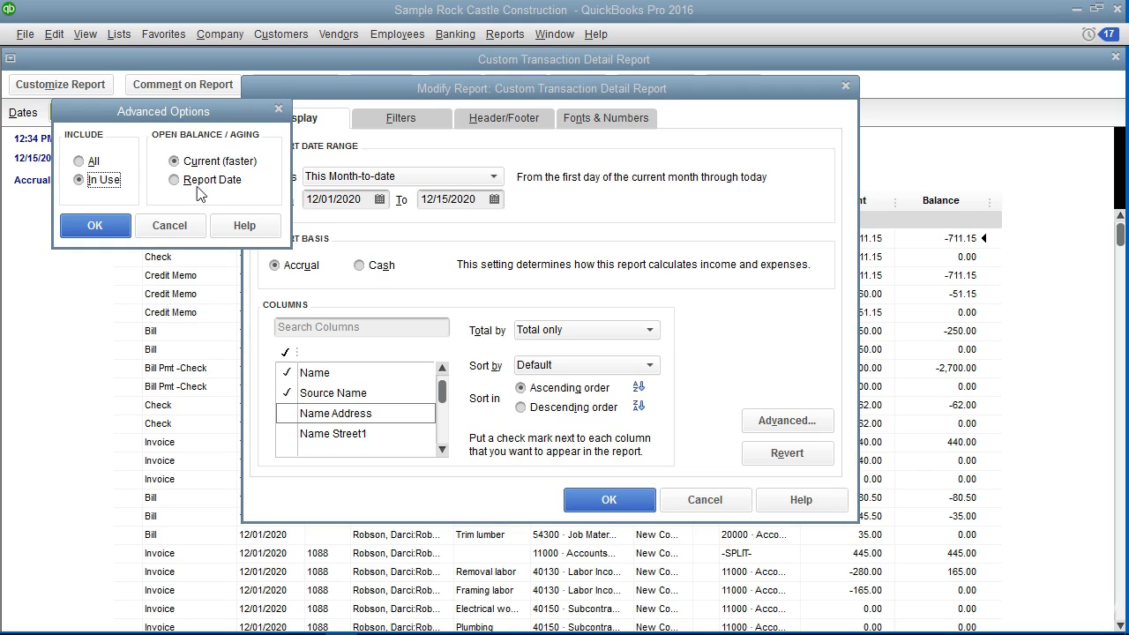
left_click(95, 226)
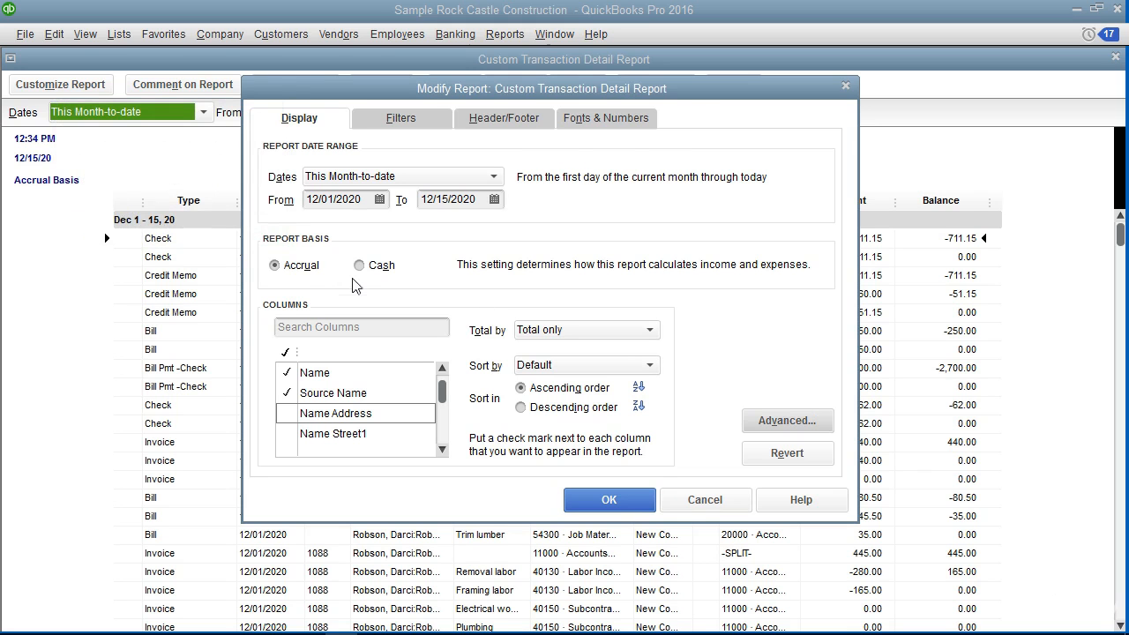
left_click(845, 89)
left_click(1116, 57)
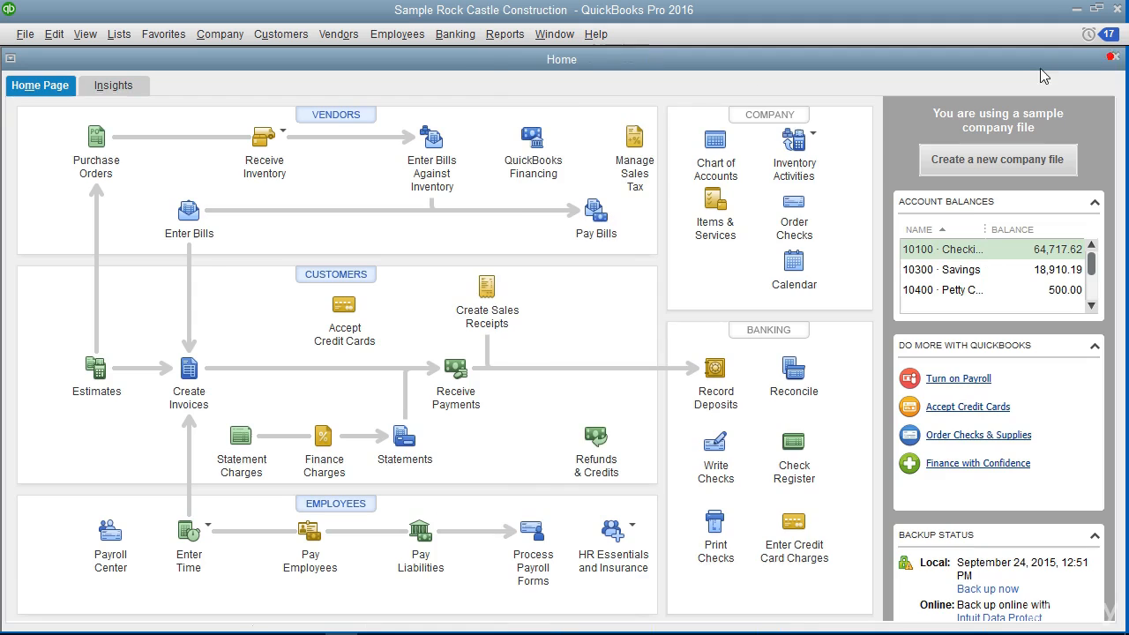
Step: Create a custom summary report and bring up its modification settings
left_click(504, 34)
mouse_move(618, 416)
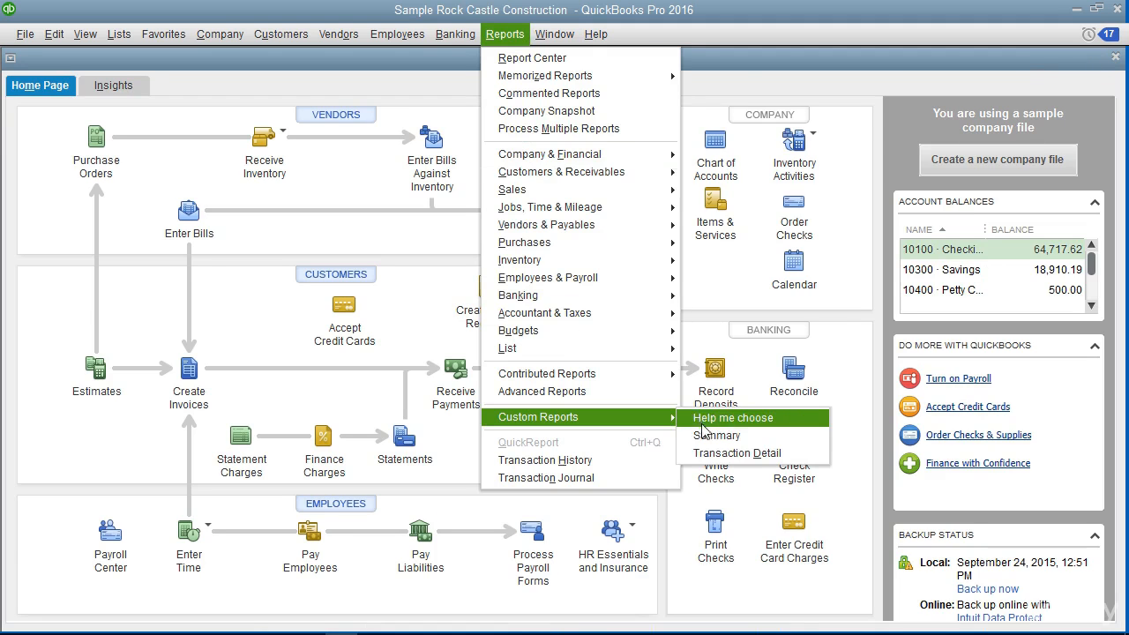
left_click(705, 436)
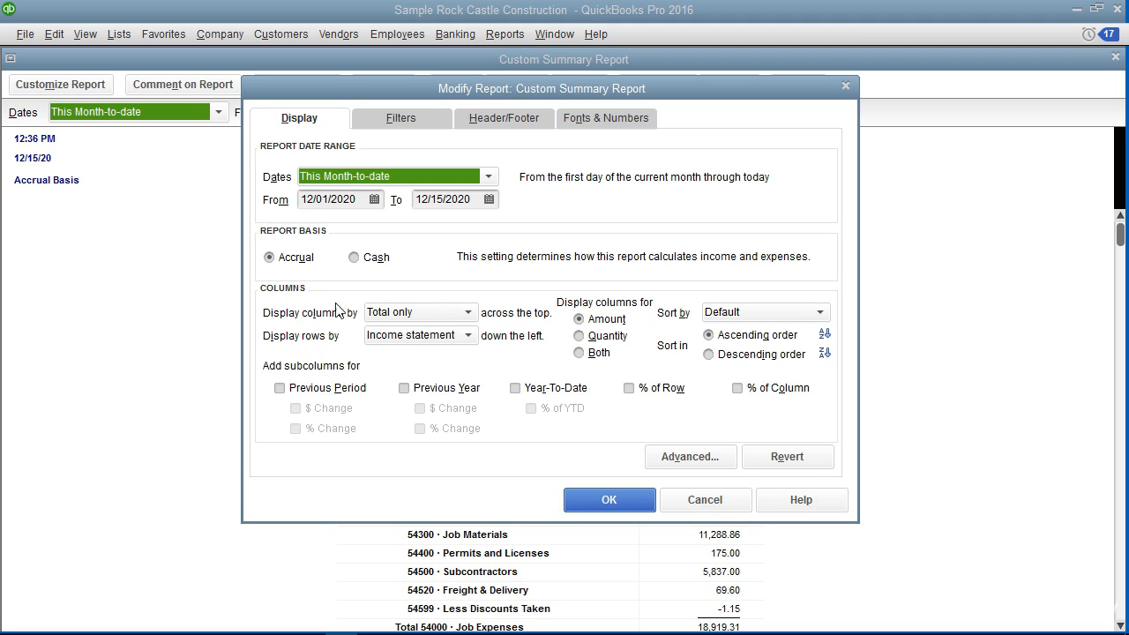
Step: Examine the summary report's choices for displaying columns, displaying rows and sorting, keeping Total only, Income statement, Default and Ascending order
left_click(438, 314)
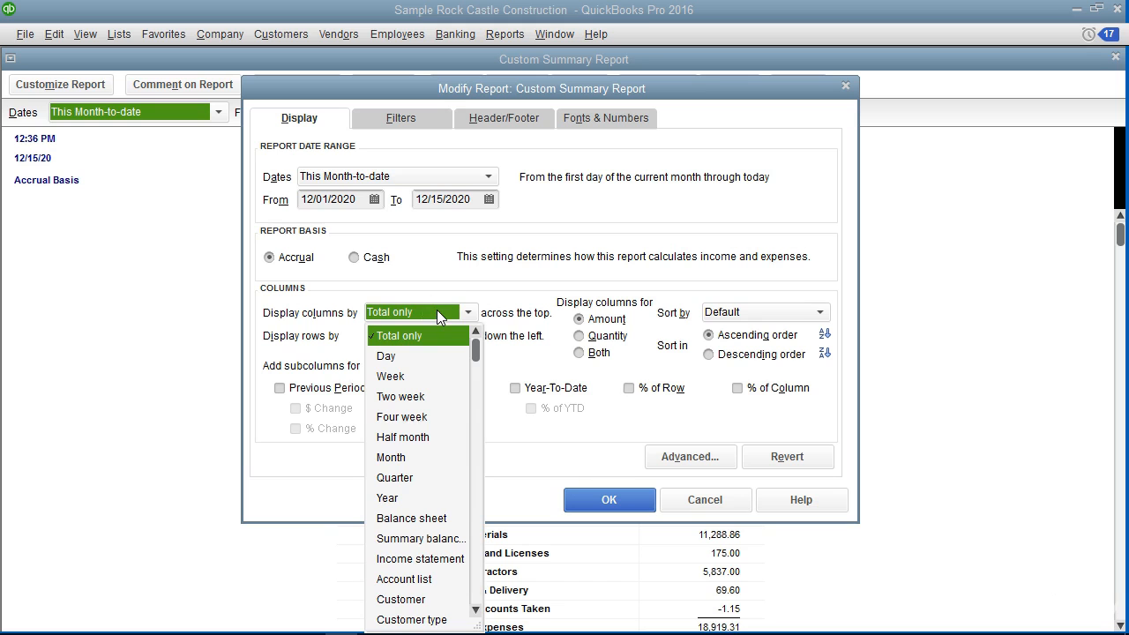
left_click(437, 309)
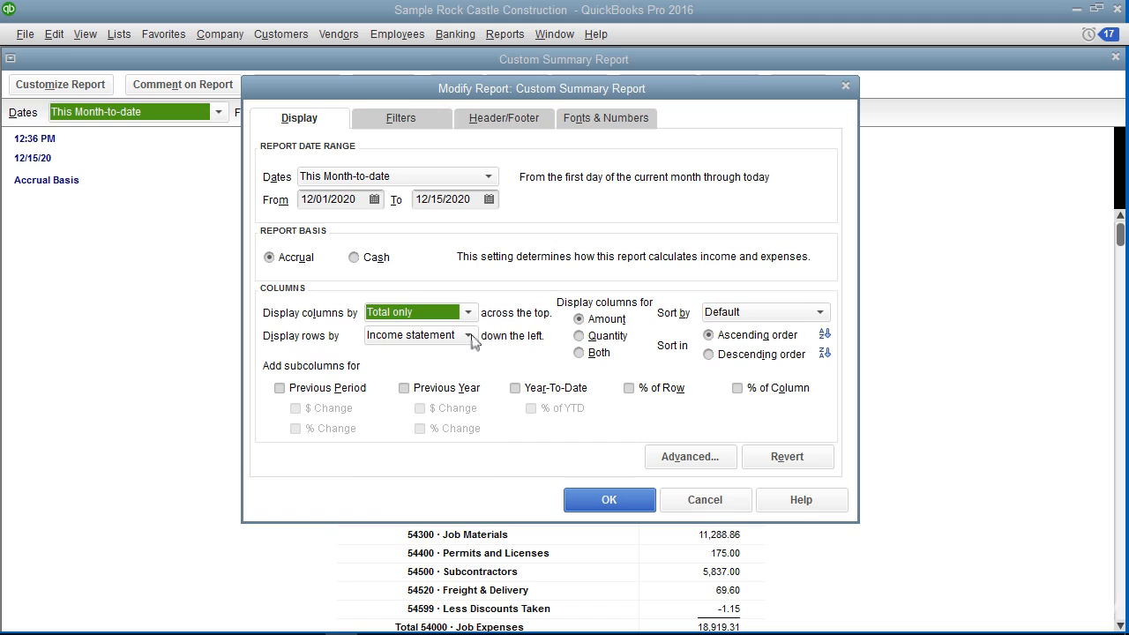
left_click(470, 336)
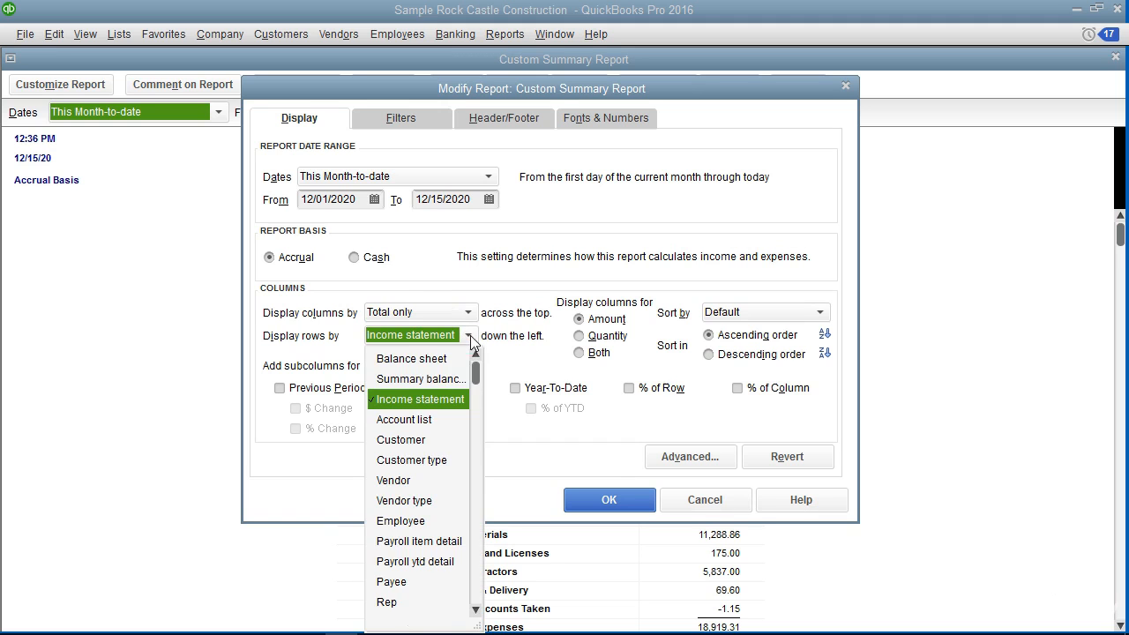
left_click(470, 335)
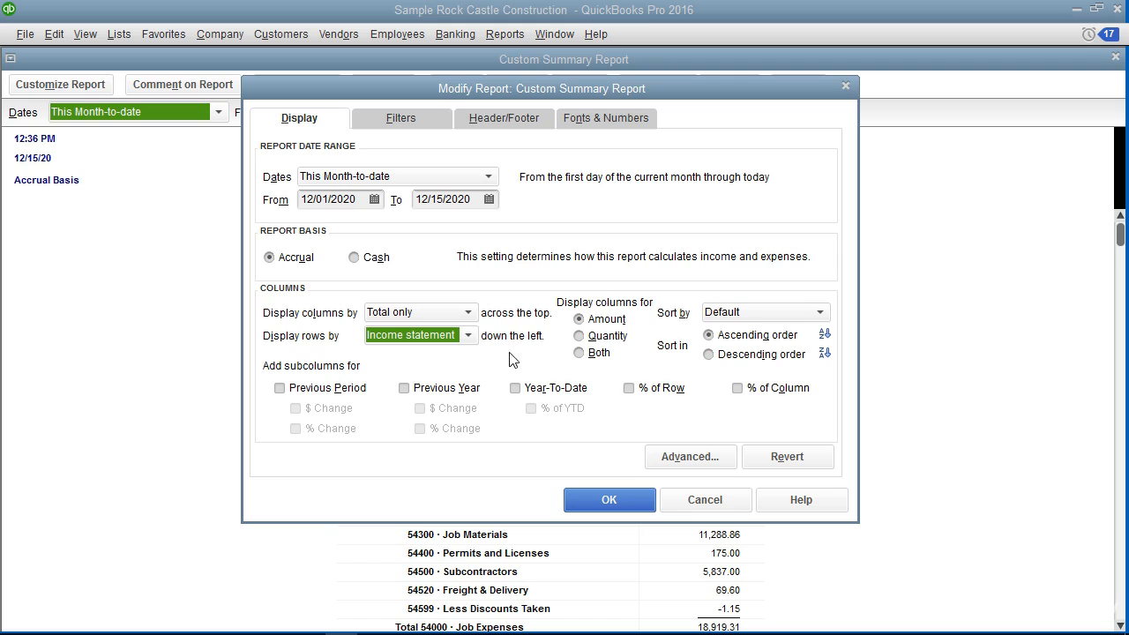
left_click(730, 311)
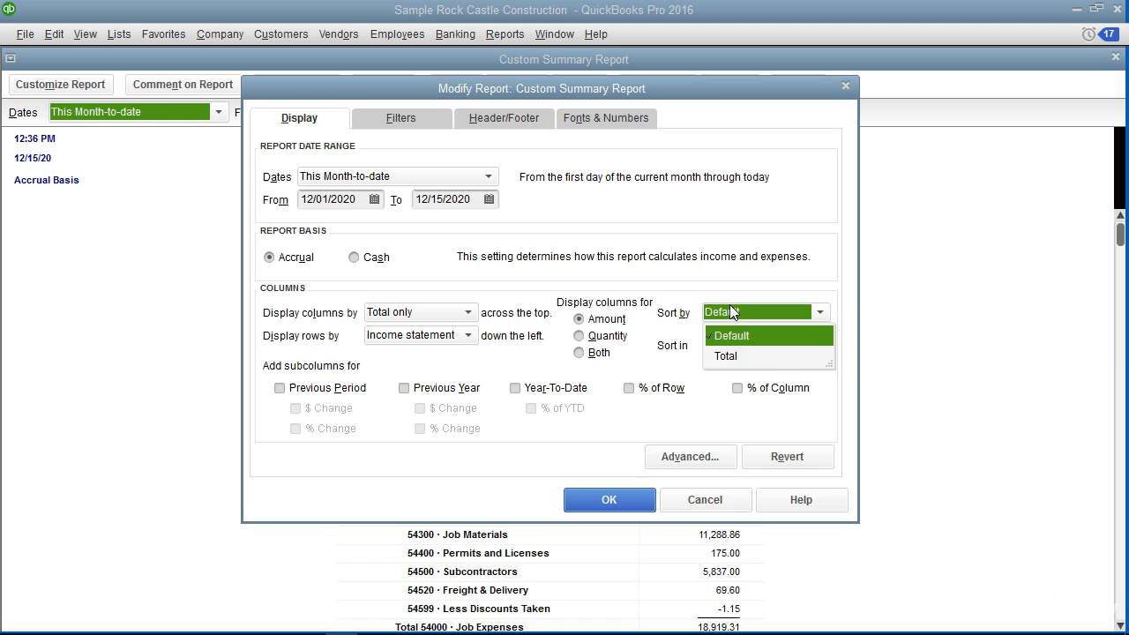
left_click(732, 313)
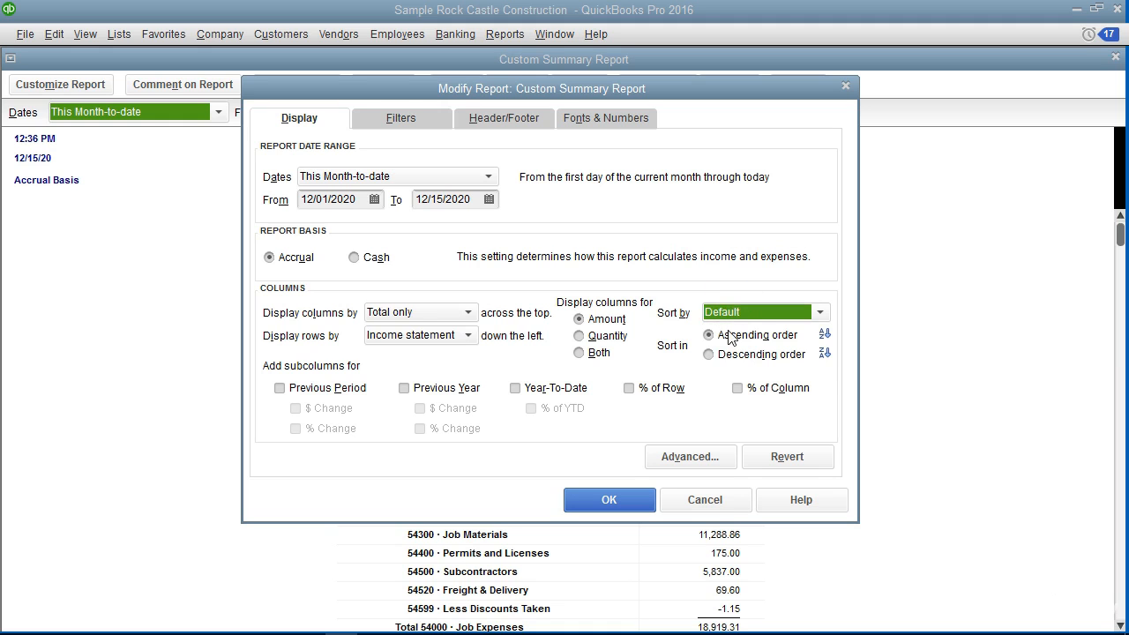
left_click(732, 337)
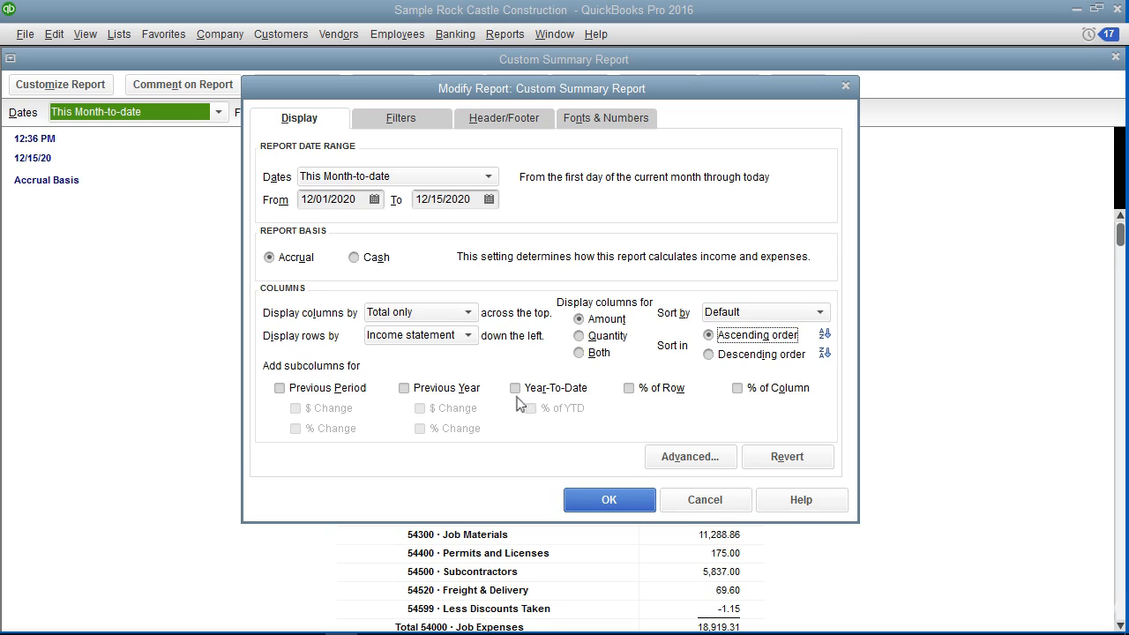
Step: Try adding Previous Period subcolumns with both $ Change and % Change to the summary report
left_click(323, 394)
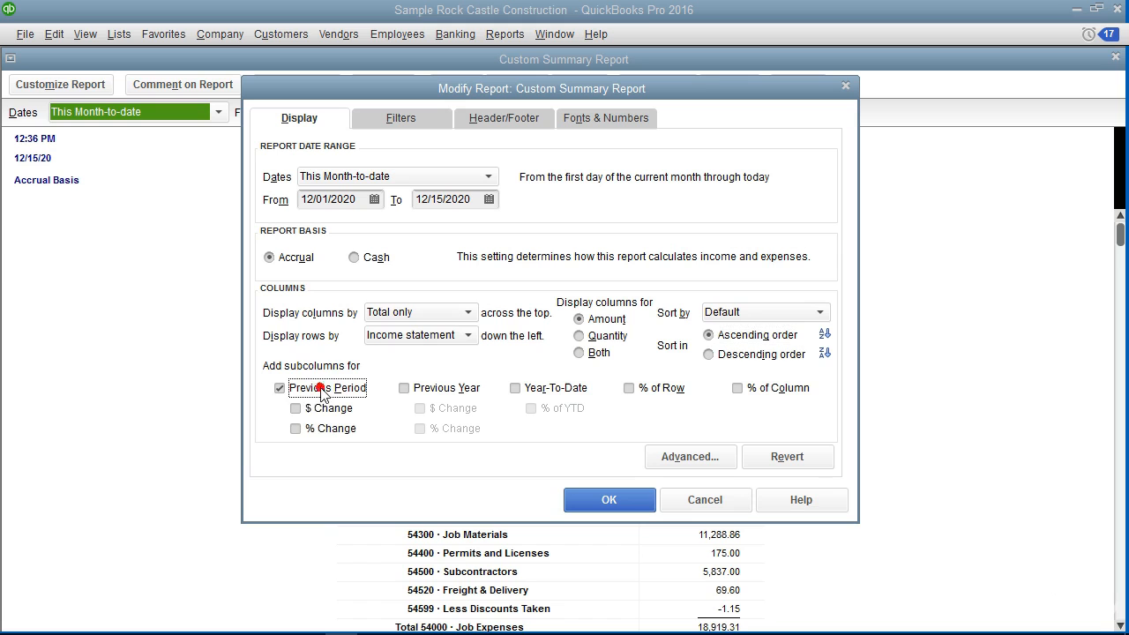
left_click(296, 430)
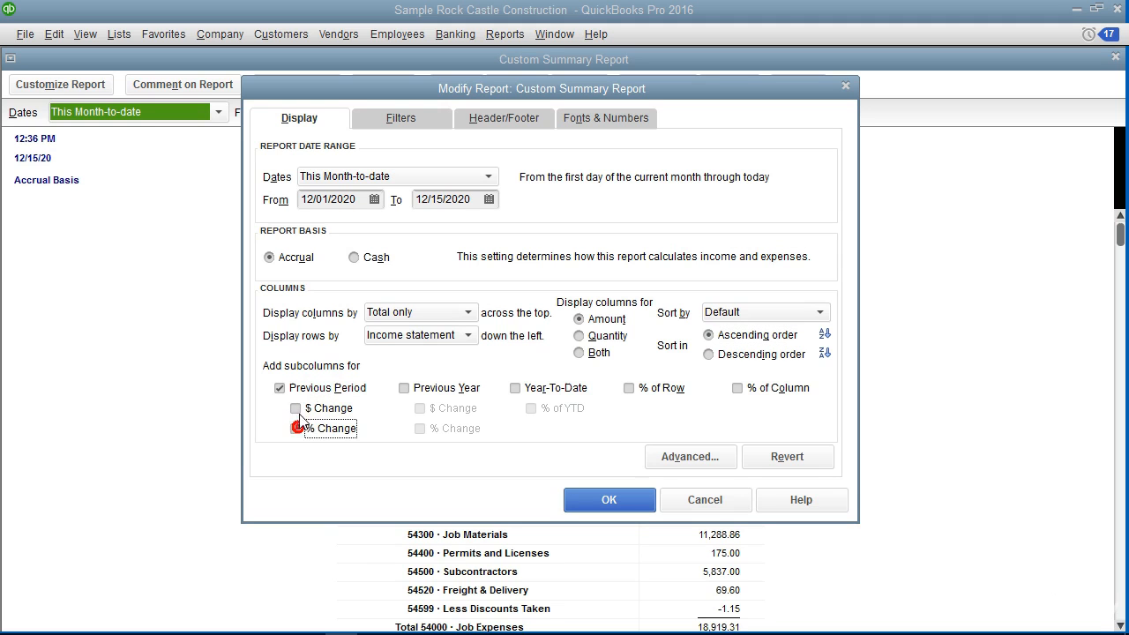
left_click(298, 409)
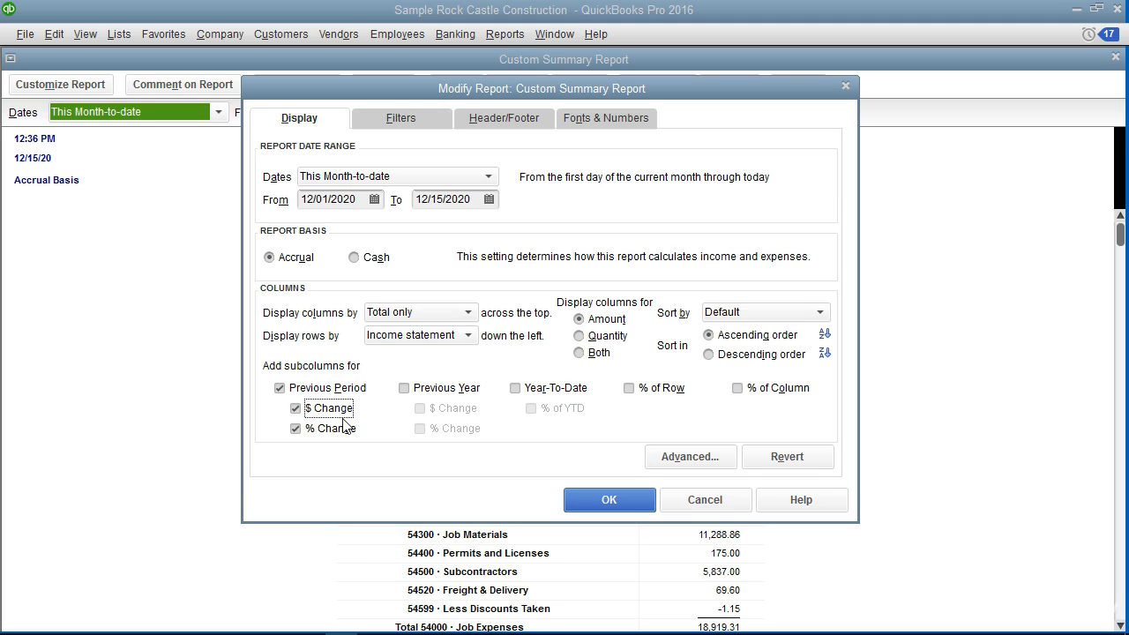
Step: Review the summary report's advanced row, column and reporting calendar options, then cancel the modifications and close the report
left_click(687, 459)
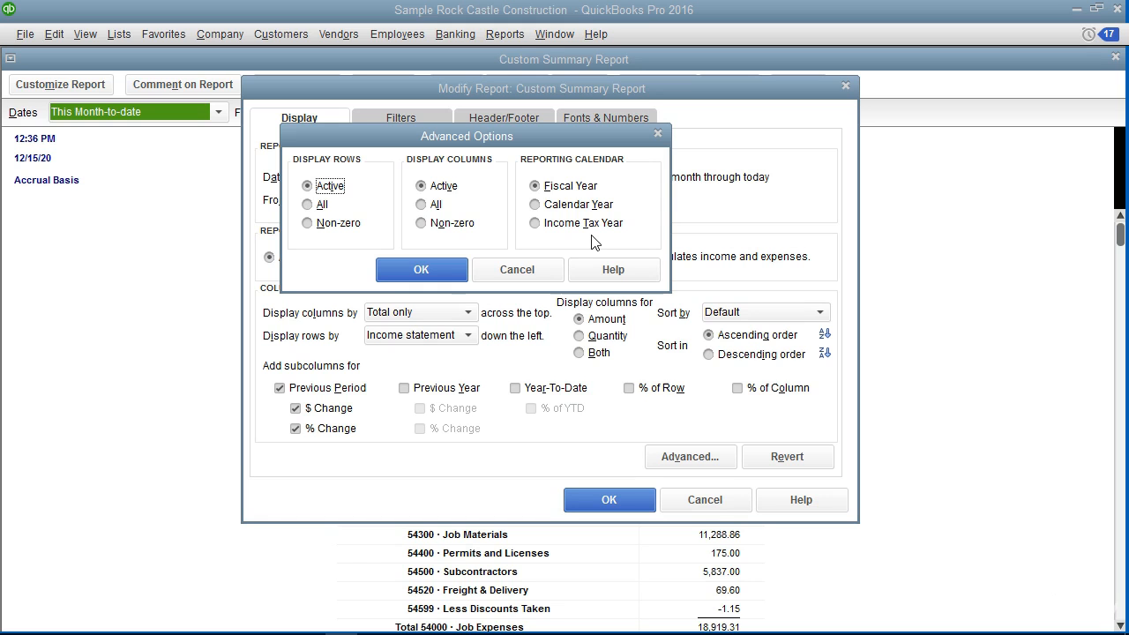
left_click(435, 278)
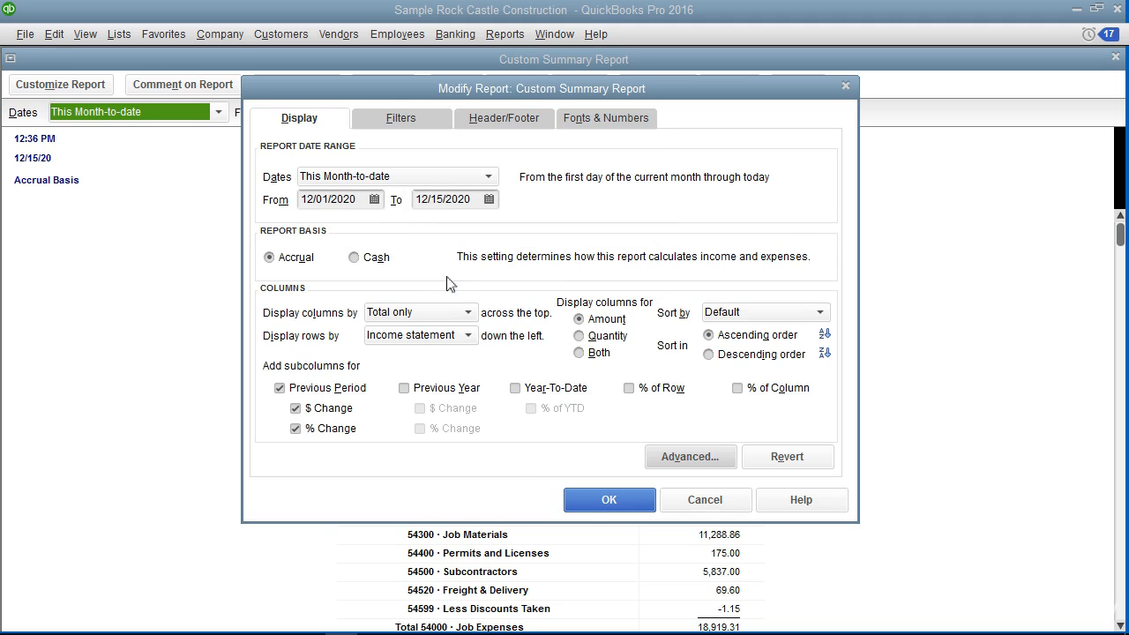
left_click(705, 499)
left_click(1114, 60)
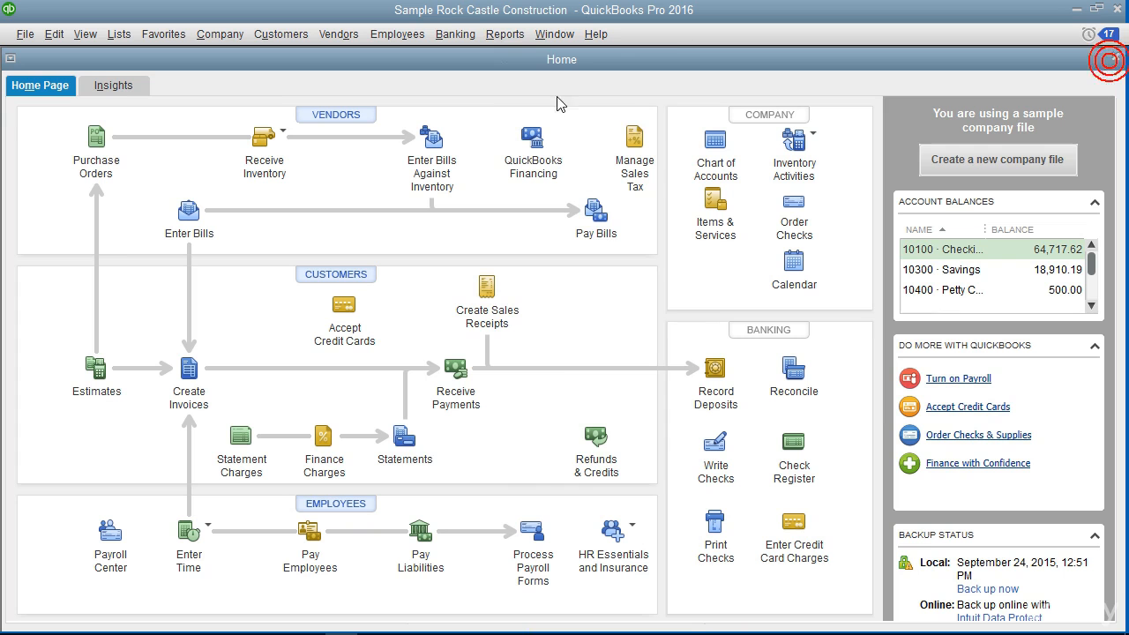
Step: Open the Open Invoices report and bring up its customization settings
left_click(504, 33)
mouse_move(600, 171)
left_click(726, 243)
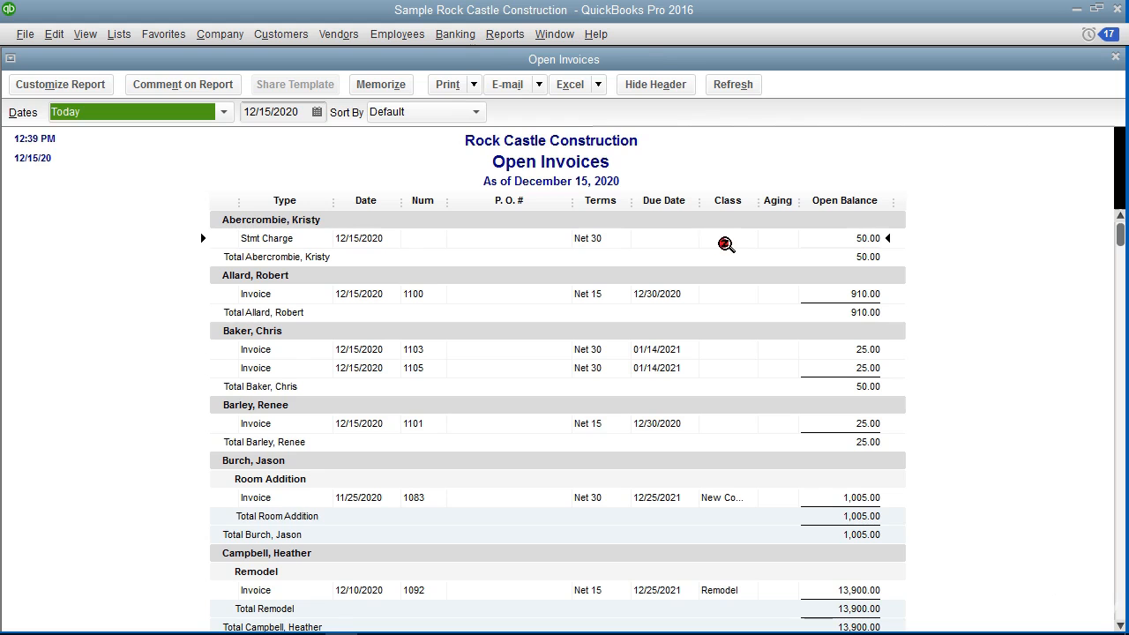
left_click(60, 84)
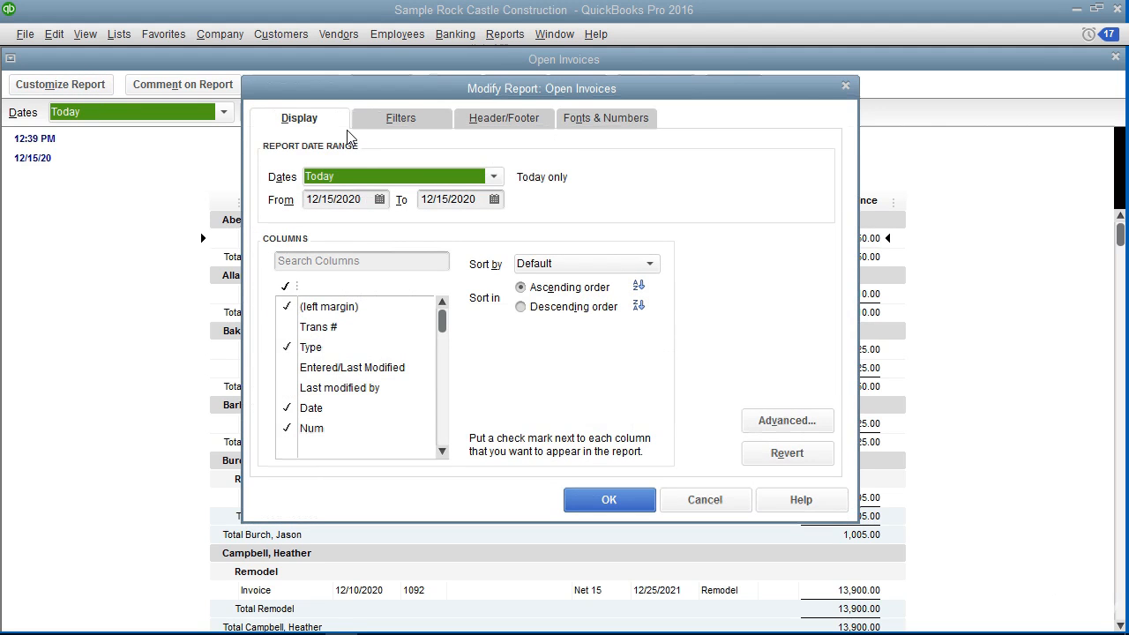
Step: Change the Open Invoices report's Paid Status filter to Closed
left_click(405, 119)
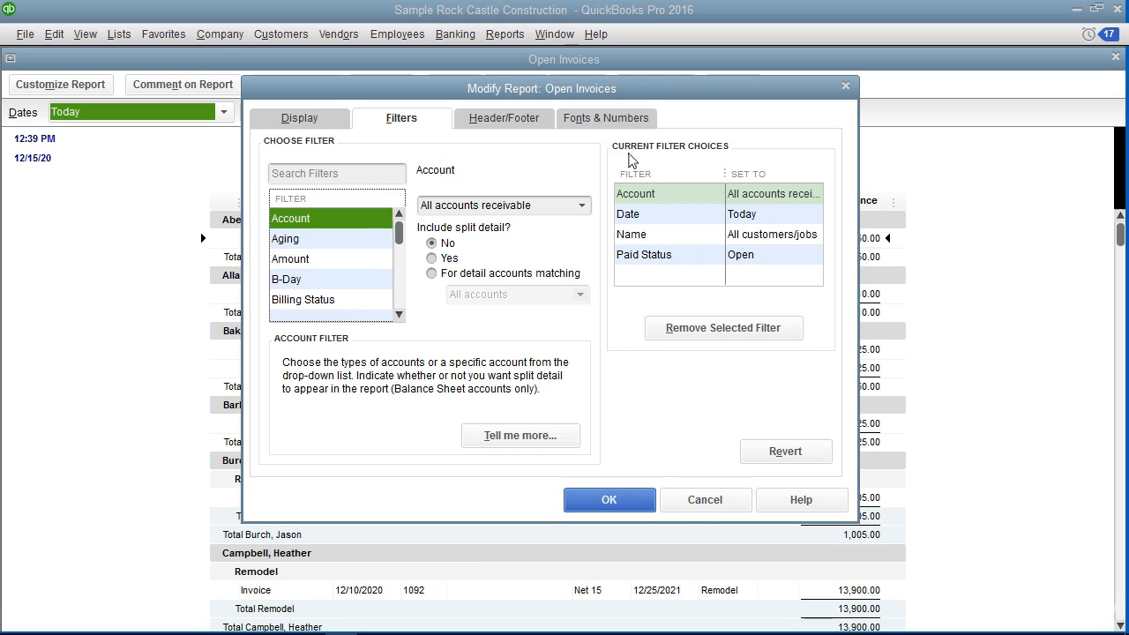
left_click(649, 255)
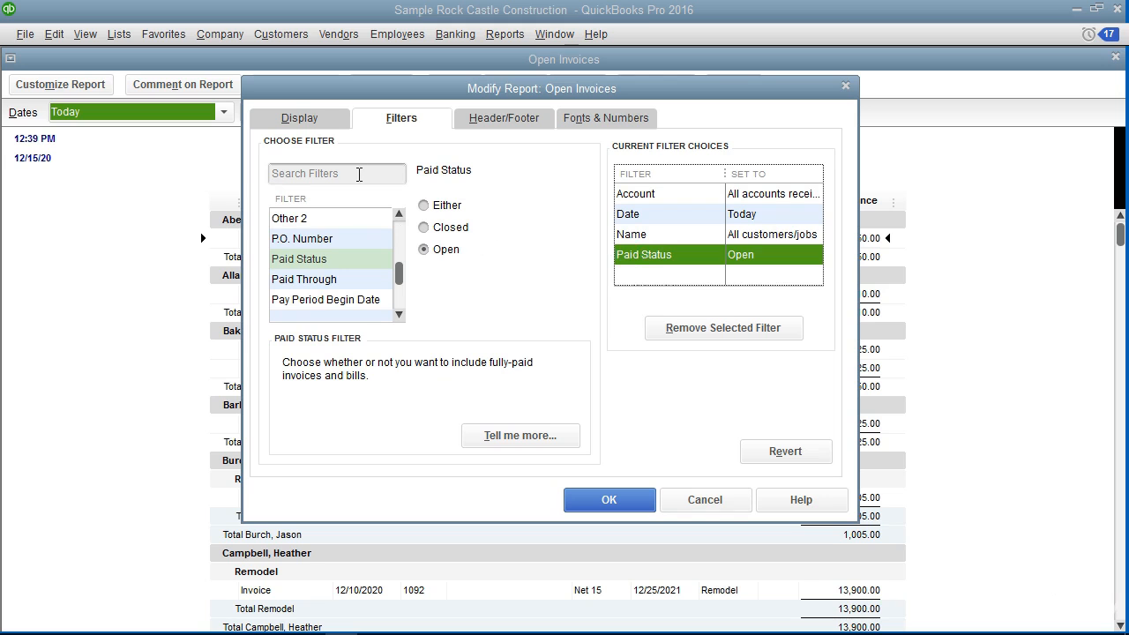
left_click(424, 229)
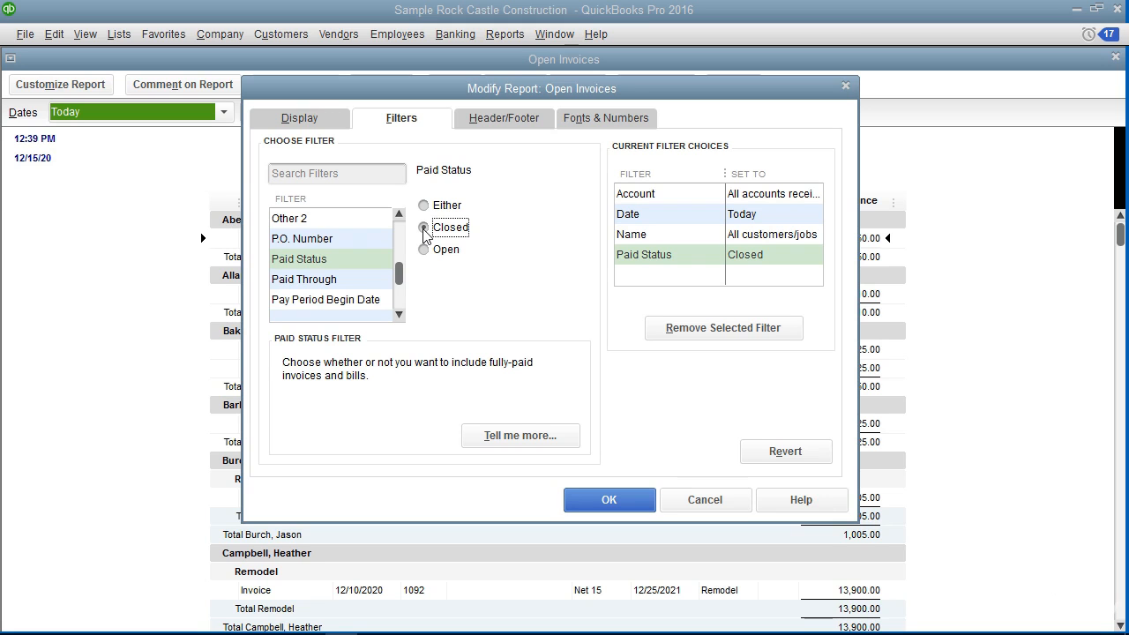
Step: Try adding a Paid Through filter set to Today, and remove it from the current filter choices
left_click(357, 280)
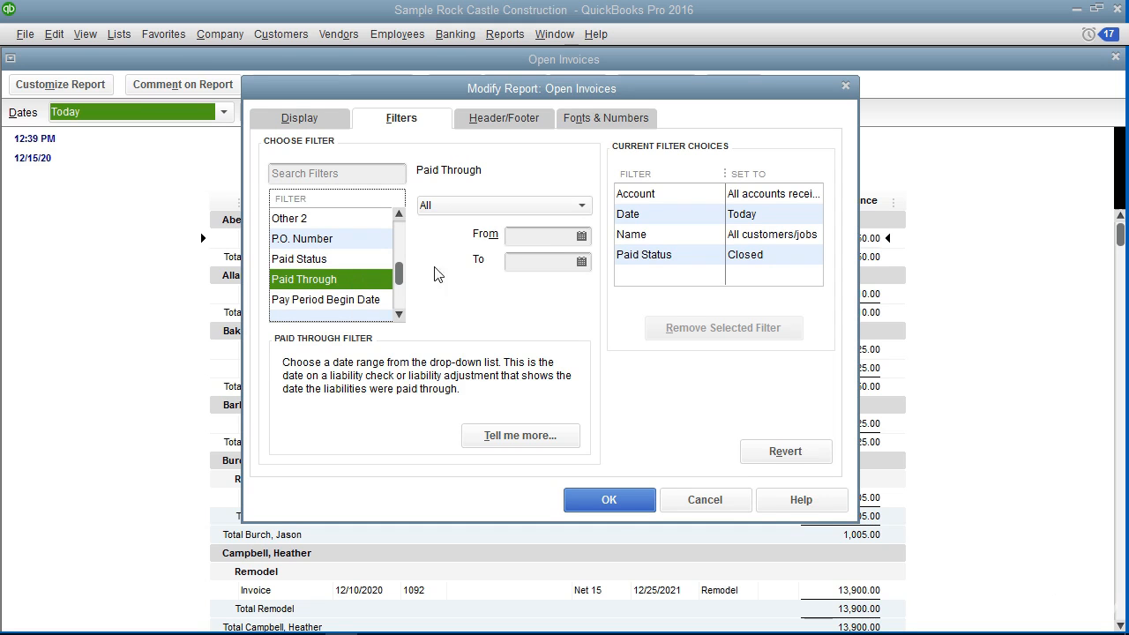
left_click(534, 208)
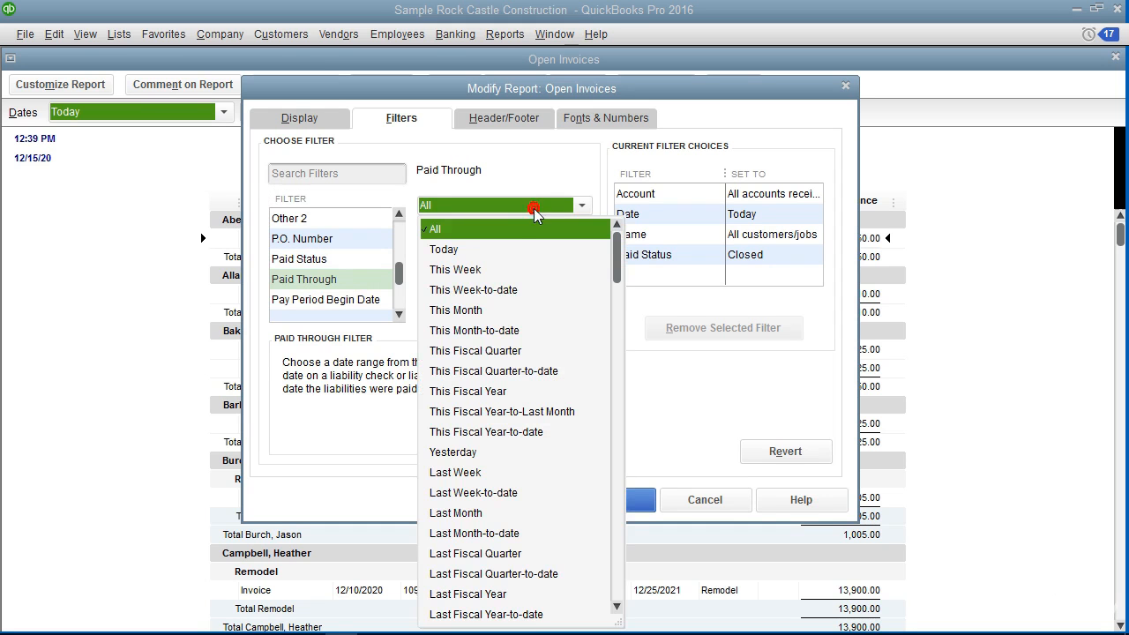
left_click(472, 249)
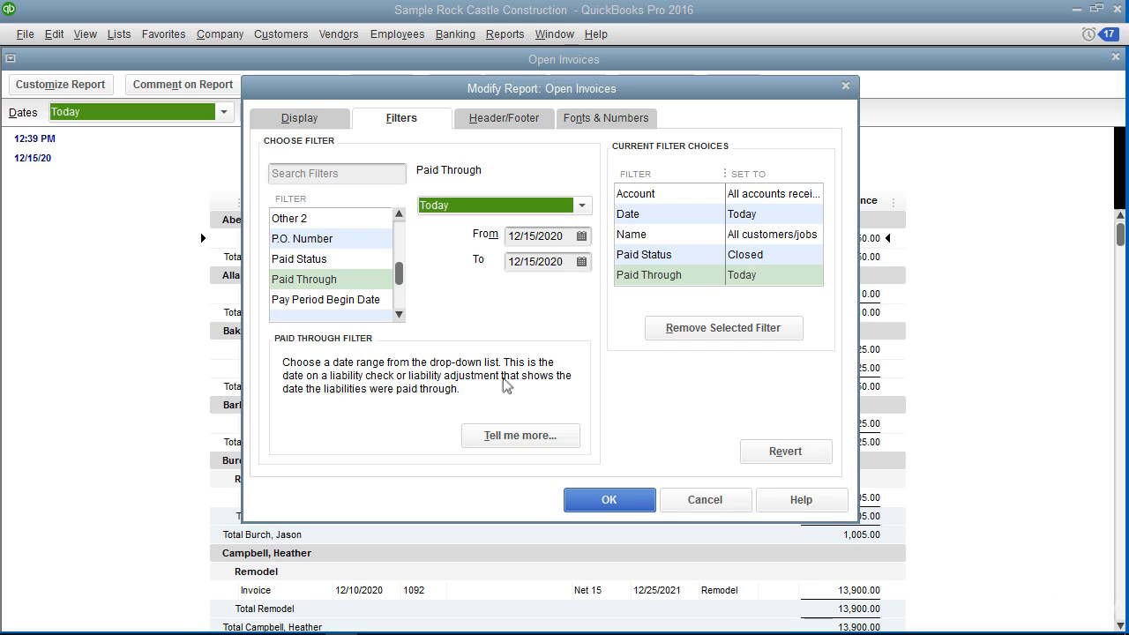
left_click(653, 282)
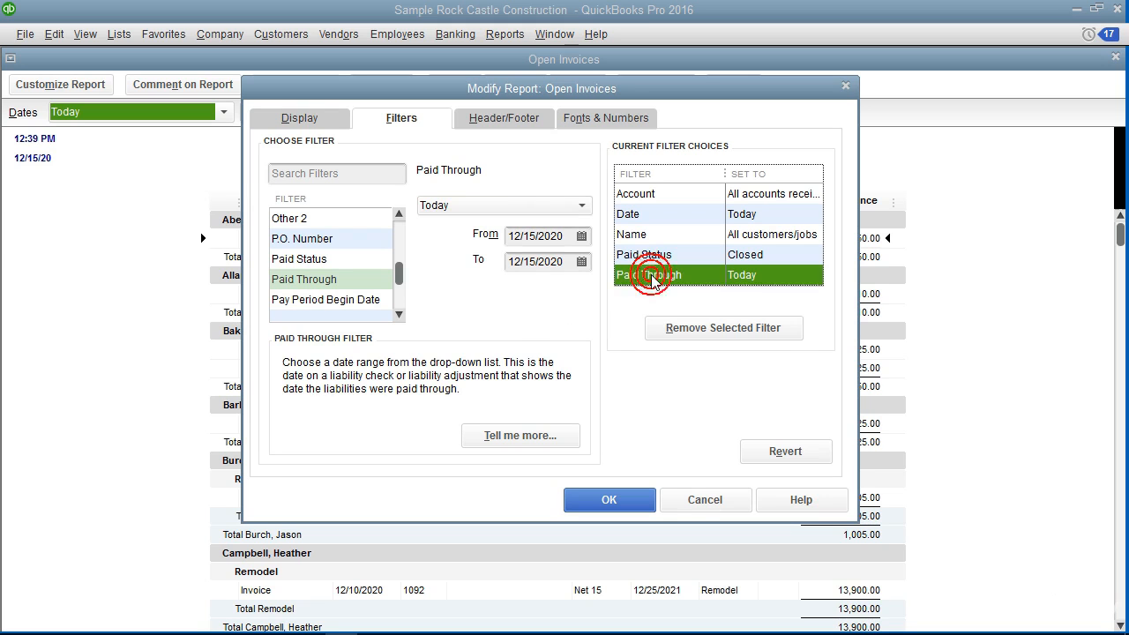
left_click(693, 332)
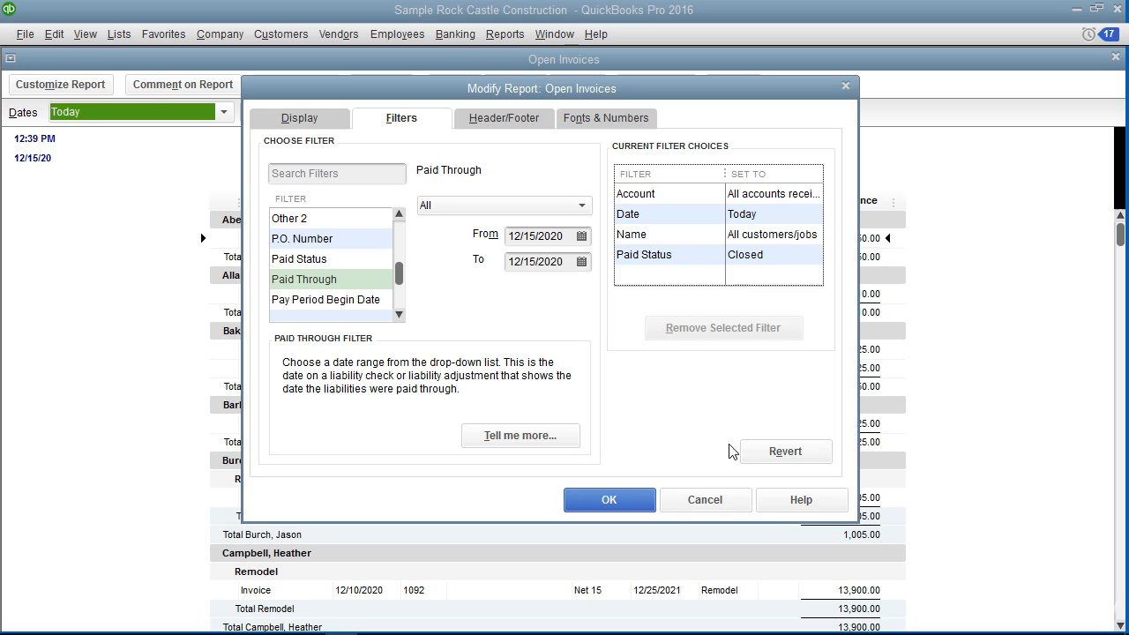
left_click(729, 469)
Step: Set the header's report title to "Closed Invoices" and check the page alignment choices, keeping Standard
left_click(508, 119)
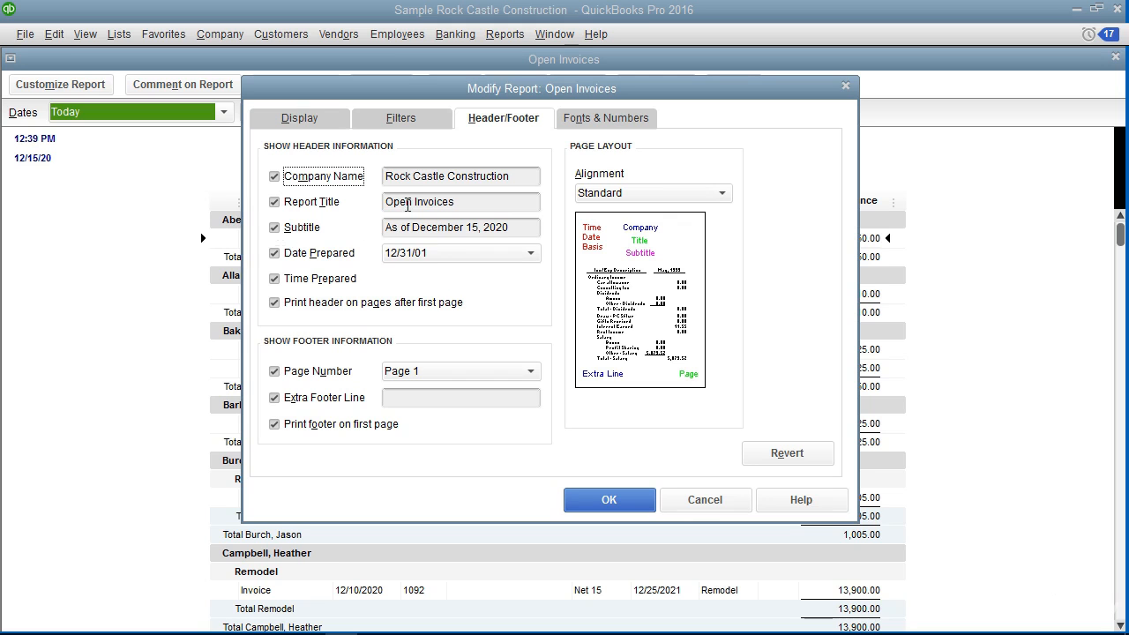
left_click(406, 202)
type("Closed Invoices")
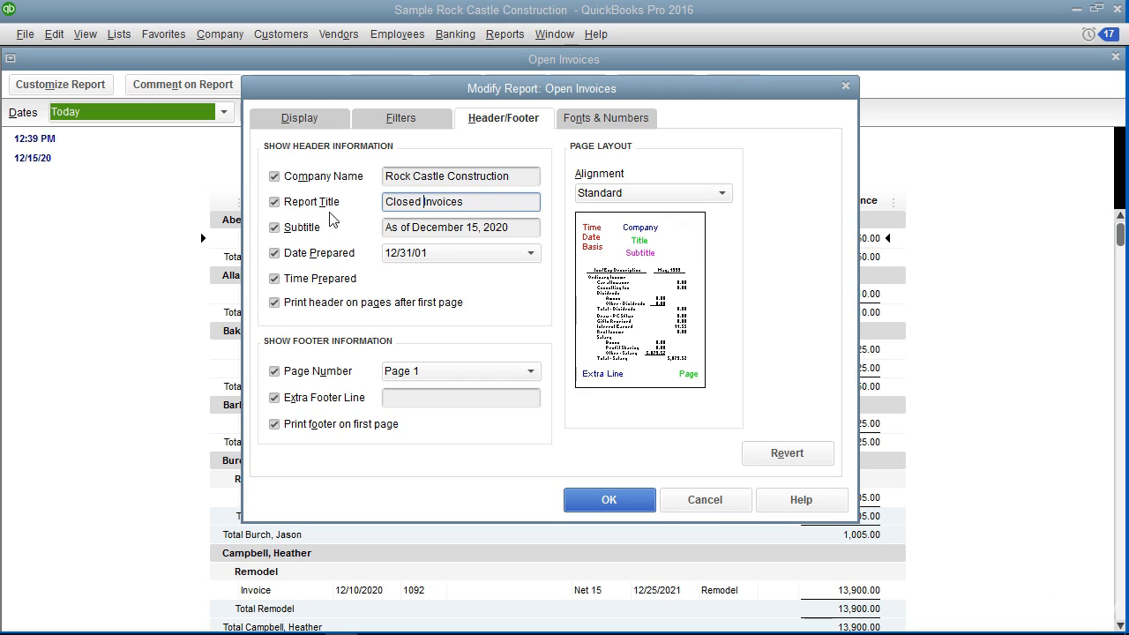
left_click(305, 345)
left_click(721, 193)
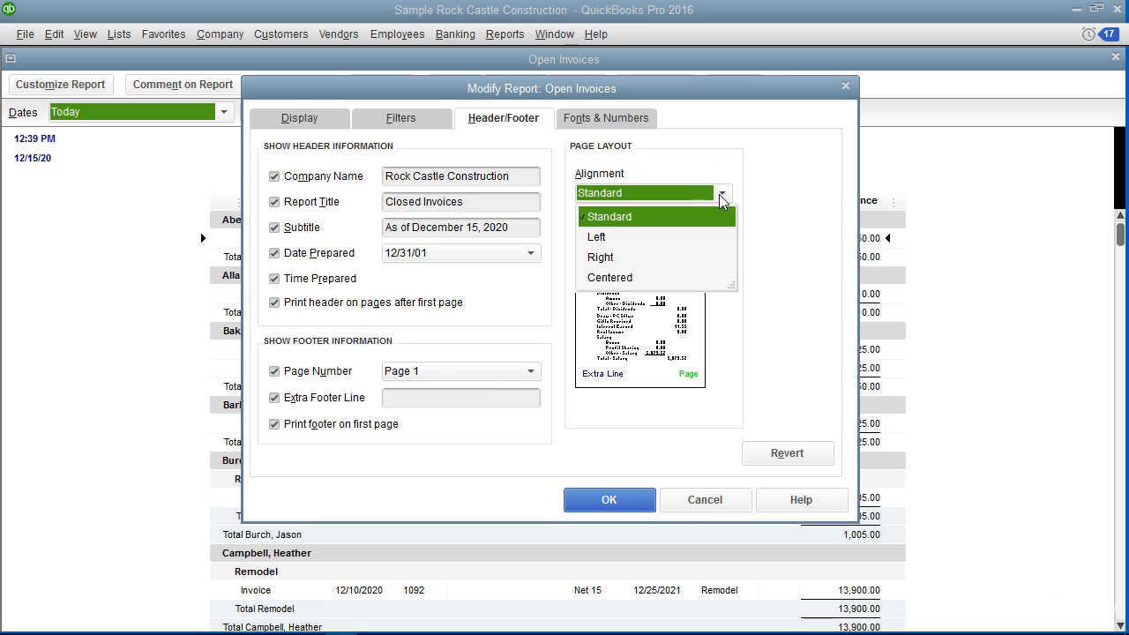
left_click(784, 201)
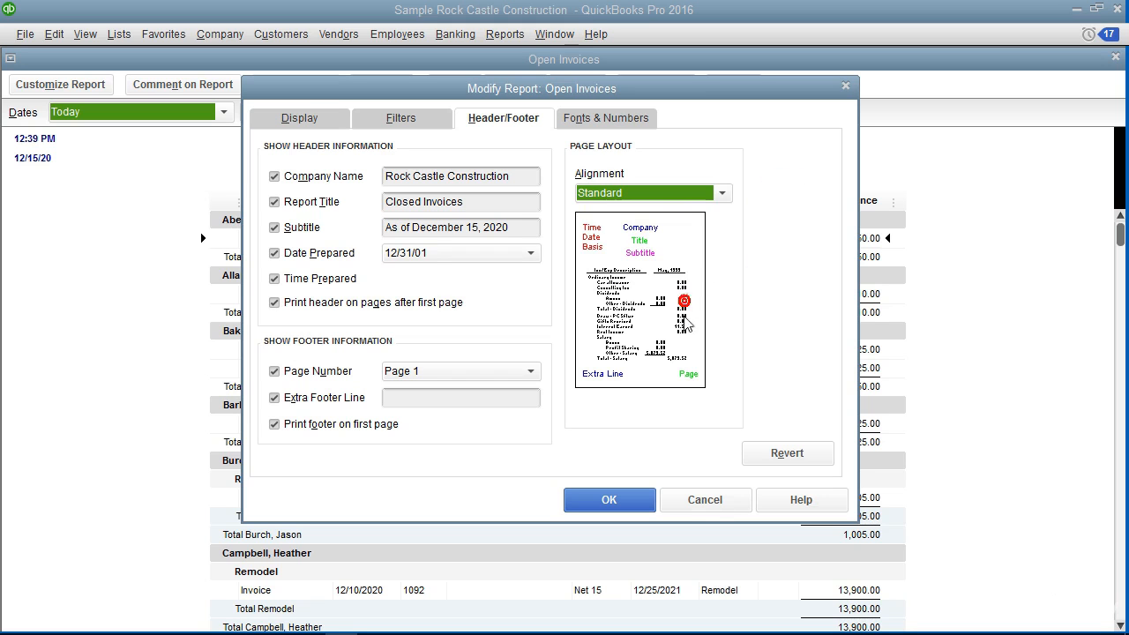
Step: Change the Report Title font color to Red and apply the report modifications
left_click(635, 125)
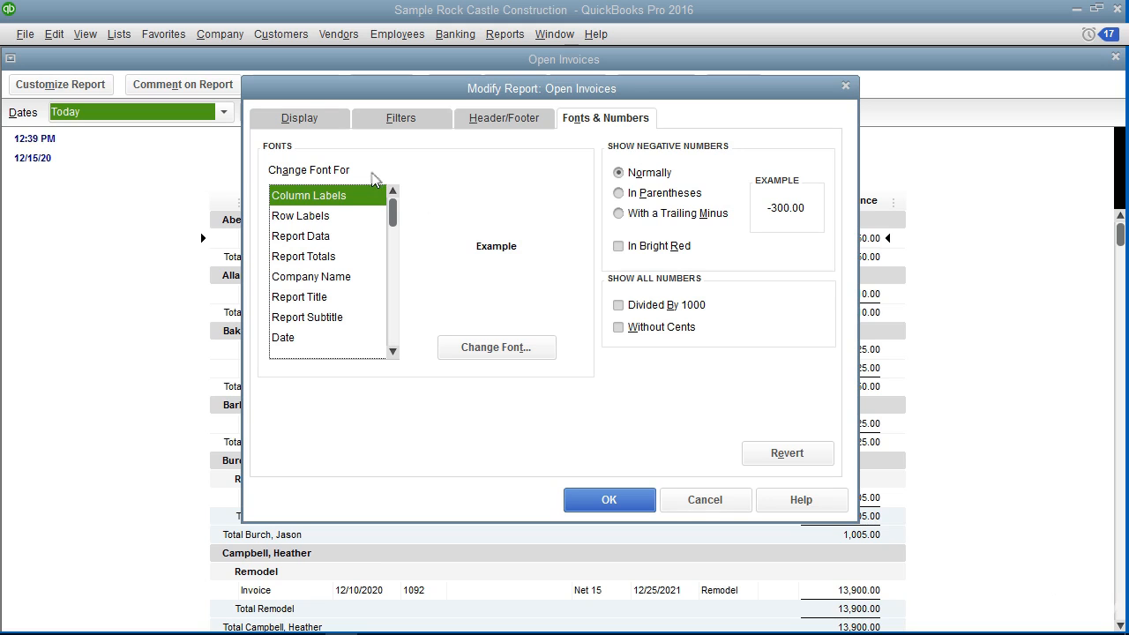
left_click(327, 299)
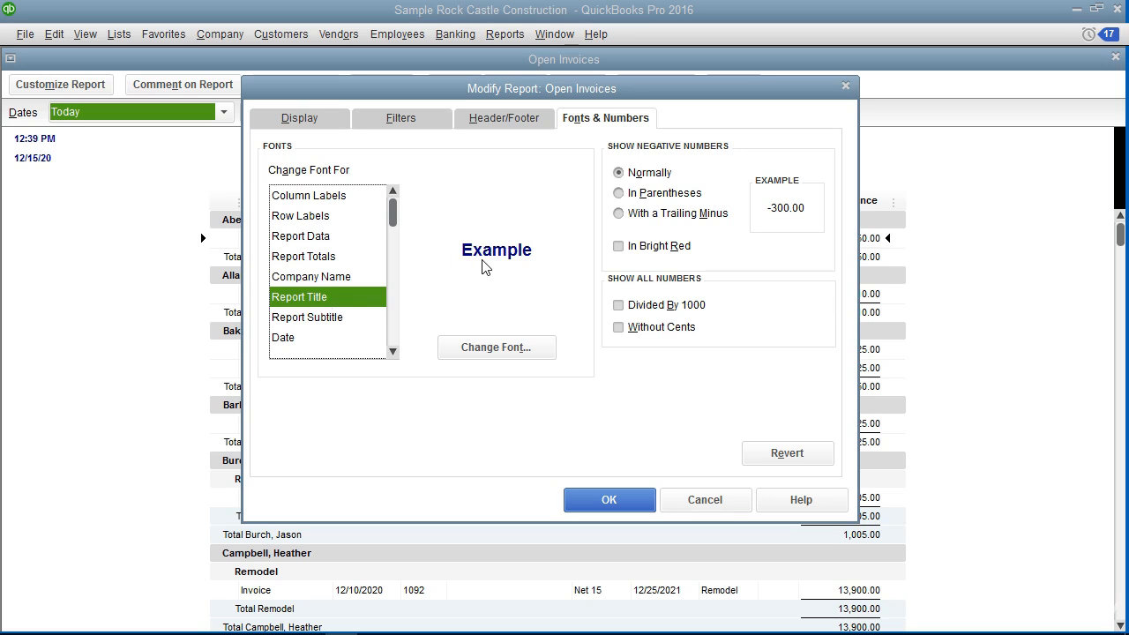
left_click(491, 349)
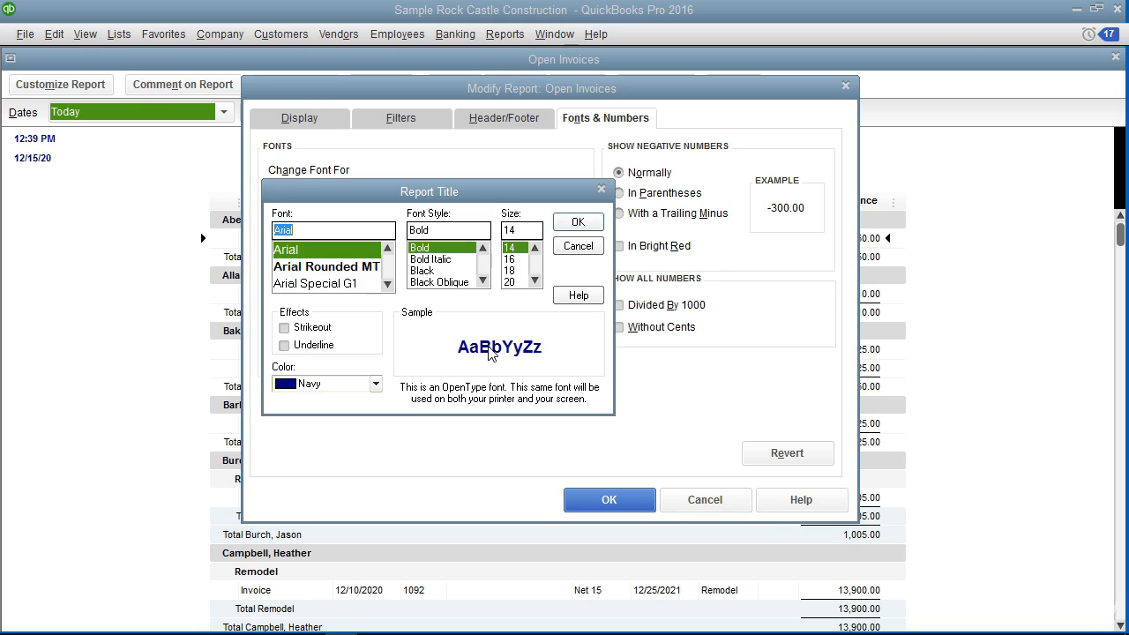
left_click(375, 383)
left_click(344, 502)
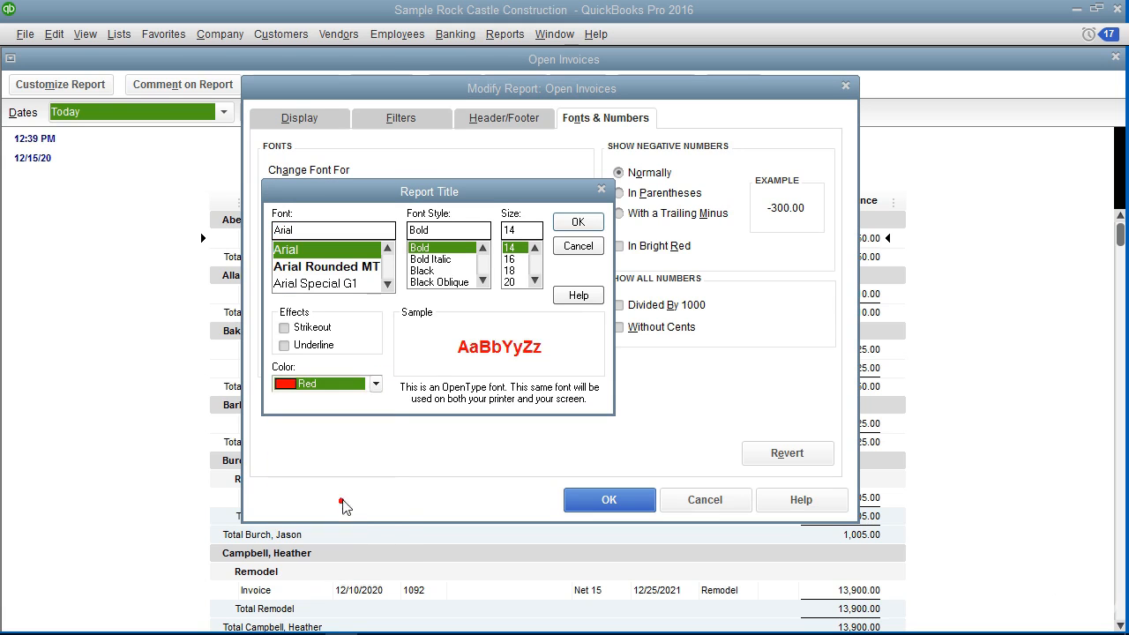
left_click(573, 223)
left_click(566, 218)
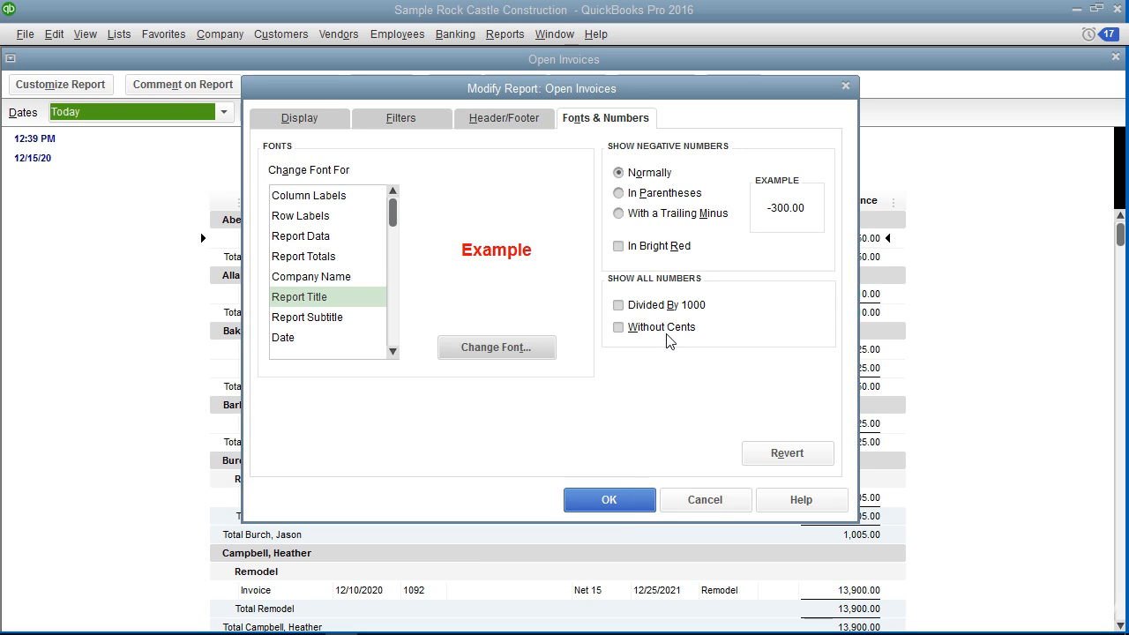
left_click(625, 509)
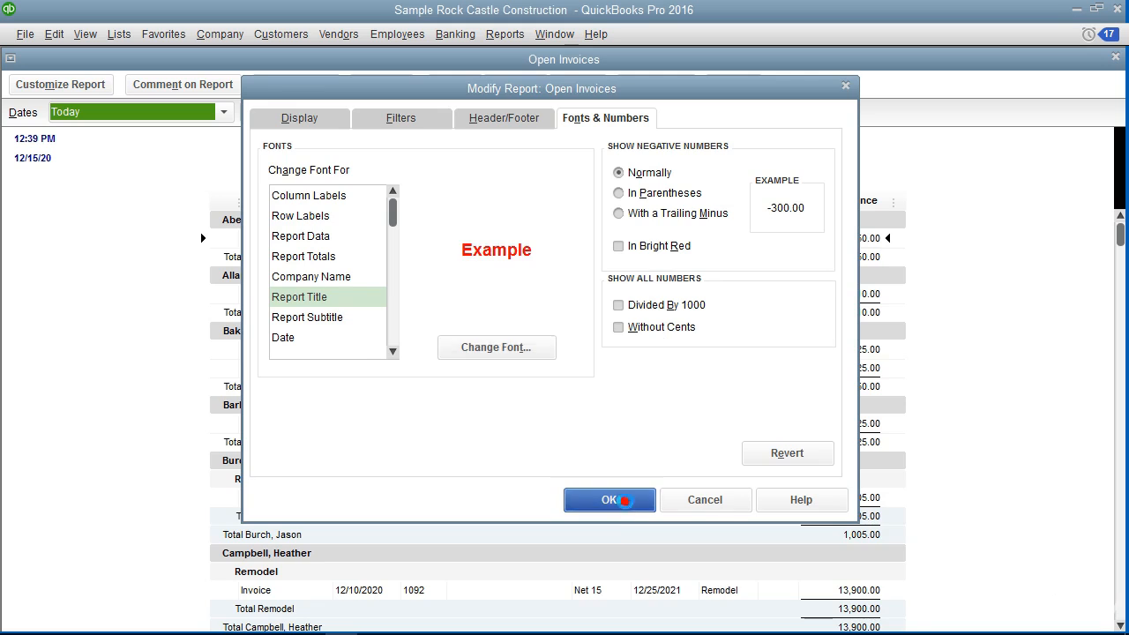